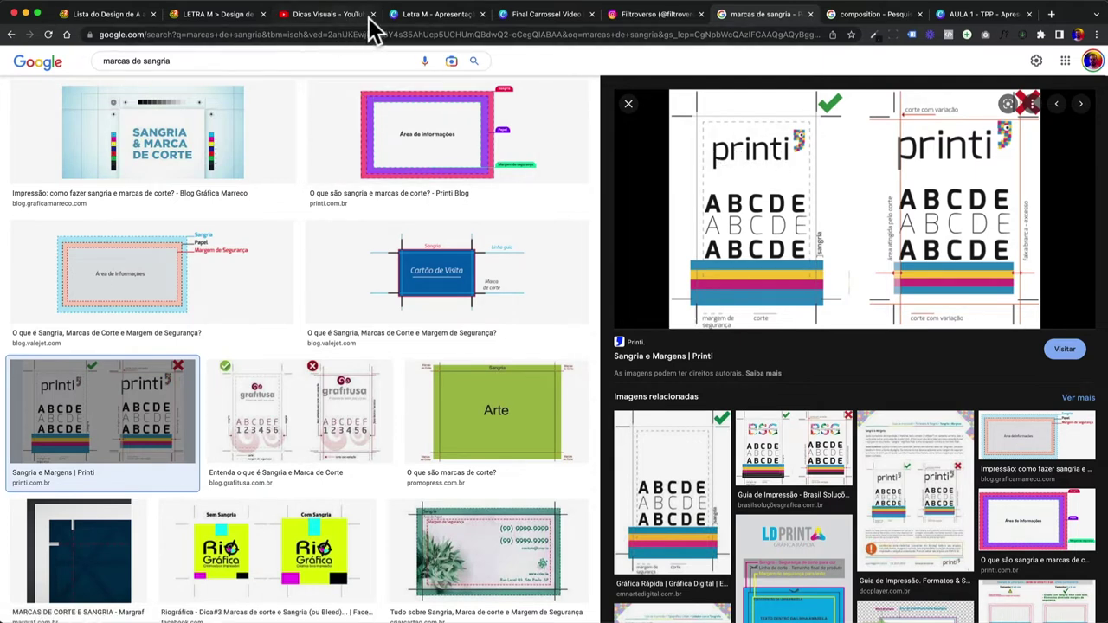
Switch to the Letra M presentation in Canva and highlight the term "Máscara" in the topic list
left_click(422, 15)
double_click(582, 325)
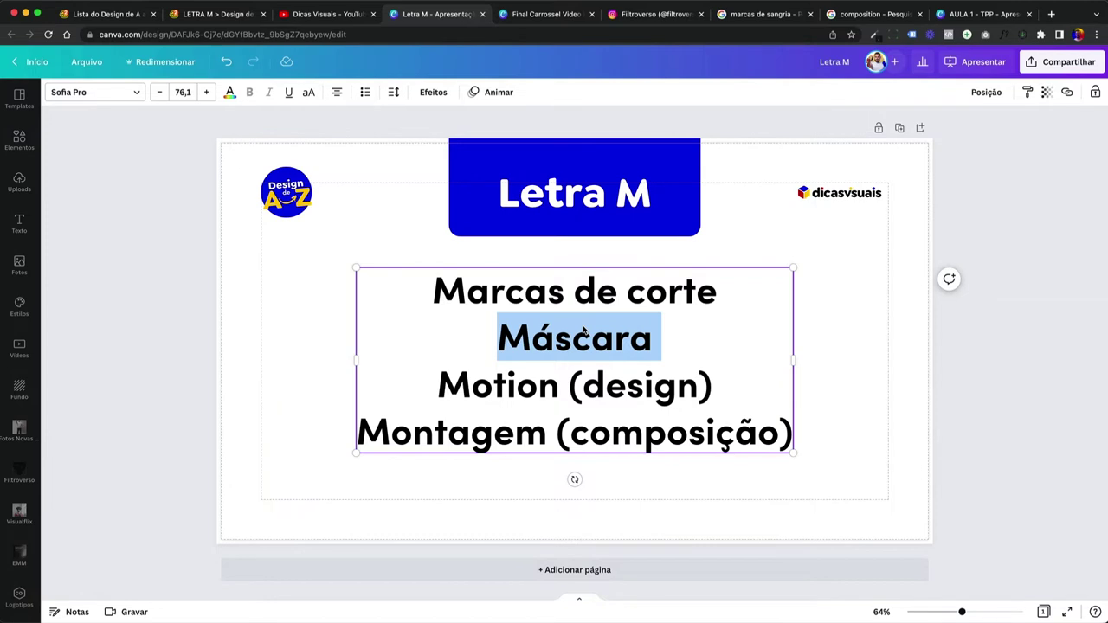
left_click(188, 352)
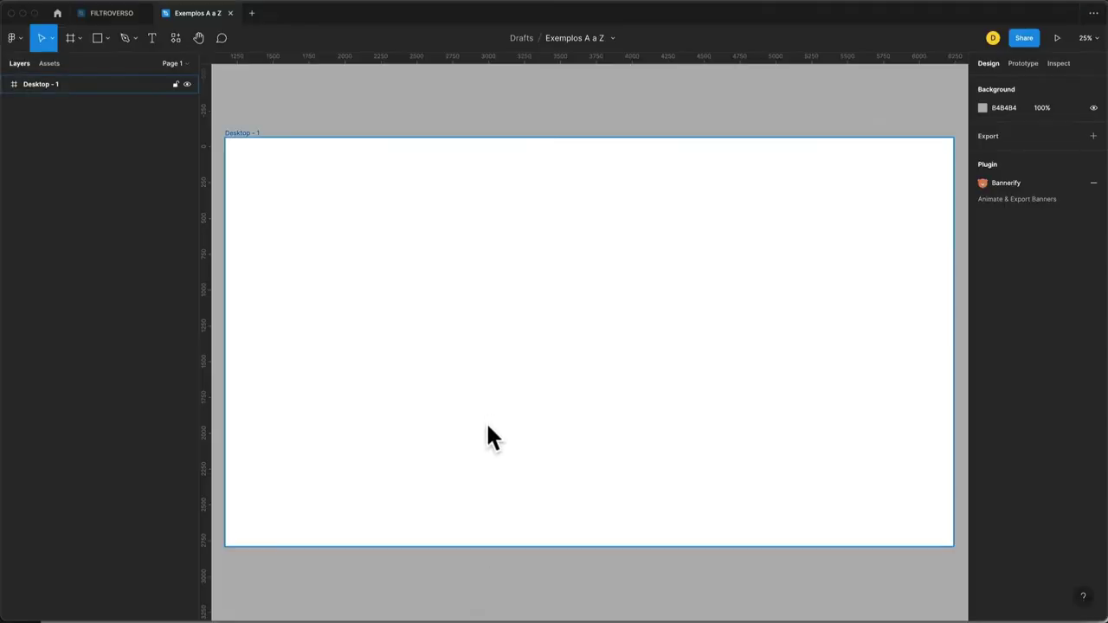
In Figma's Exemplos A a Z file, draw a circle about 1434 × 1434 on the Desktop - 1 frame and fill it red D41515
left_click(489, 421)
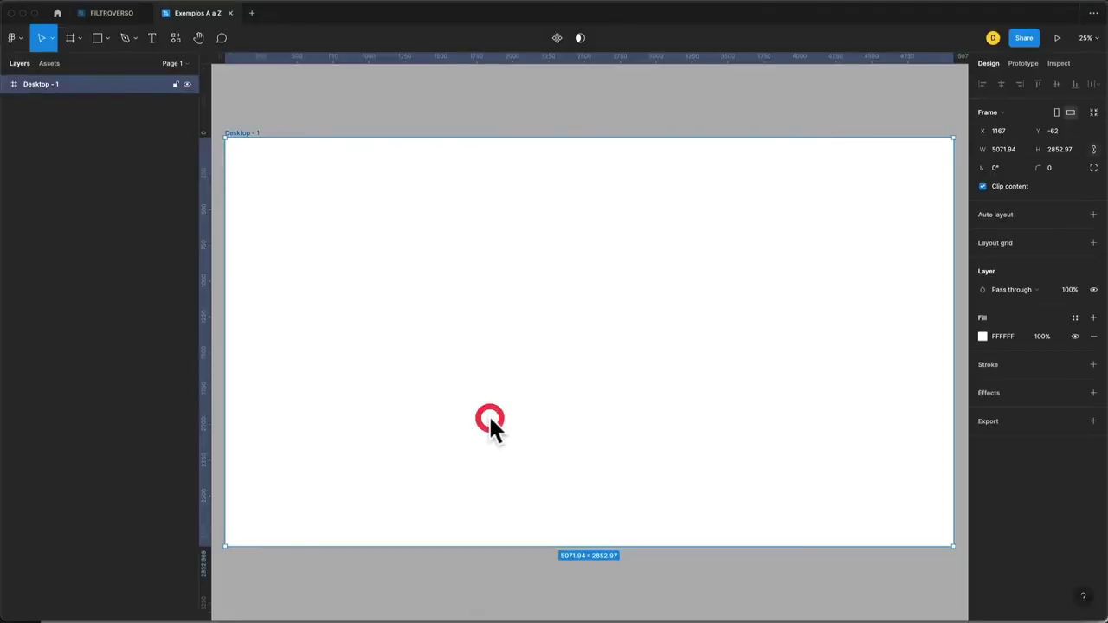
key("o")
left_click_drag(519, 273, 539, 311)
left_click(982, 336)
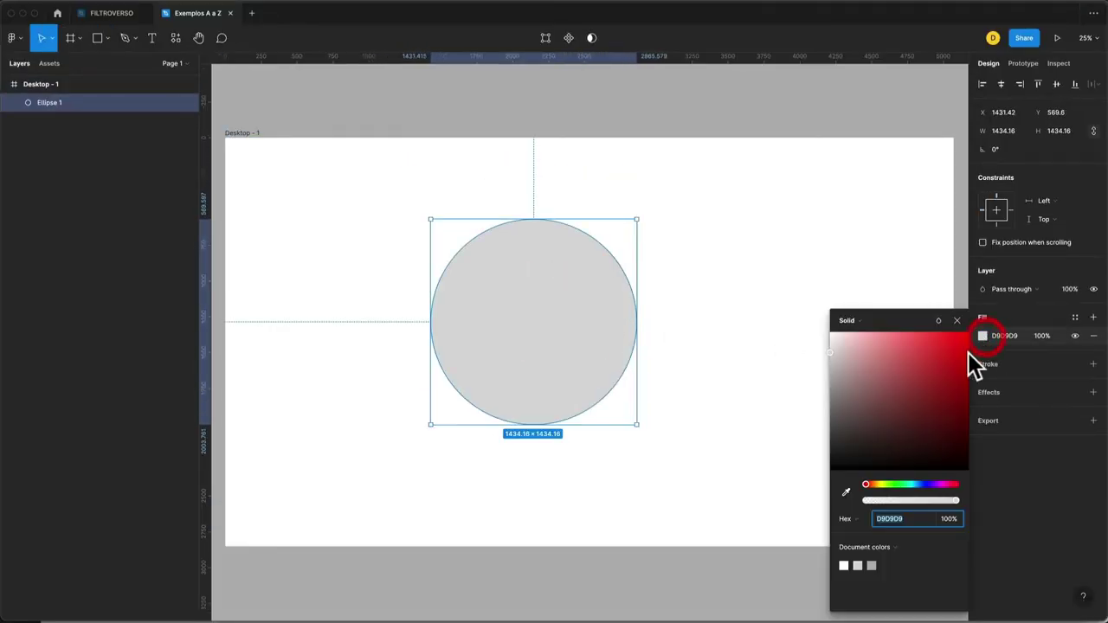
left_click(955, 352)
left_click(955, 319)
left_click(805, 277)
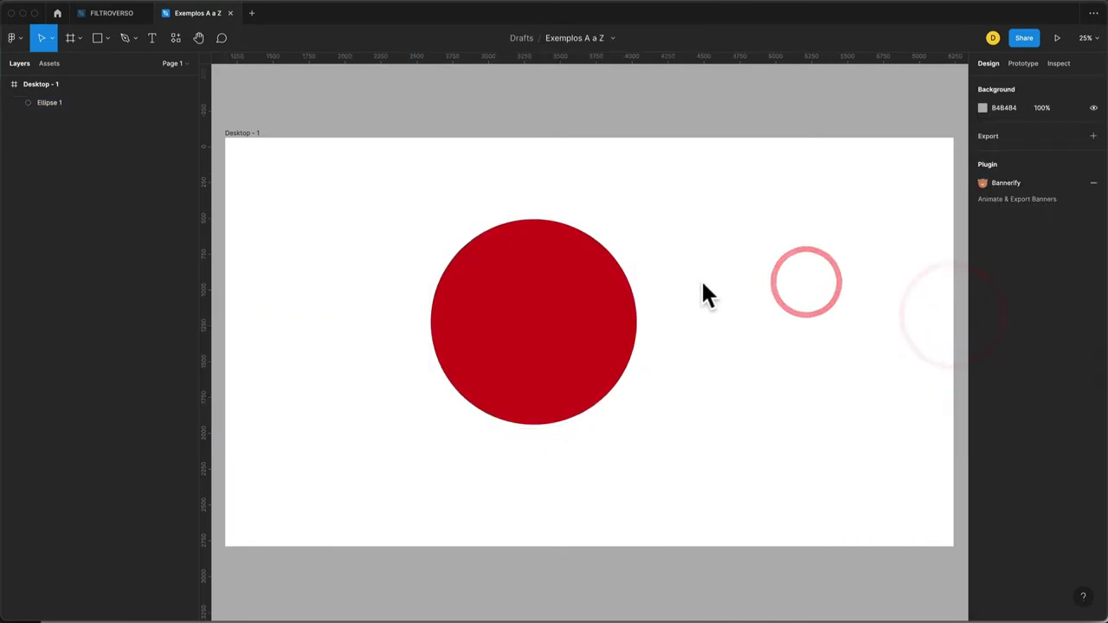
Draw a rectangle about 1716 × 1188 overlapping the upper-right part of the red circle
key("r")
left_click_drag(475, 192, 720, 360)
left_click(640, 430)
Move the rectangle below the circle in the layer order
left_click(487, 391)
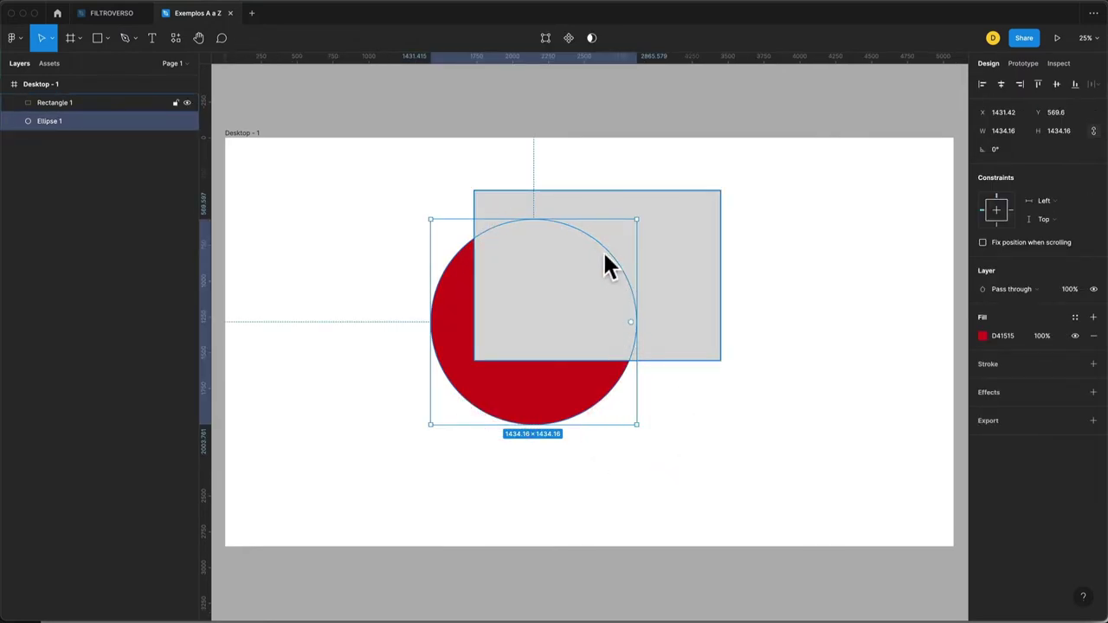
left_click(546, 203)
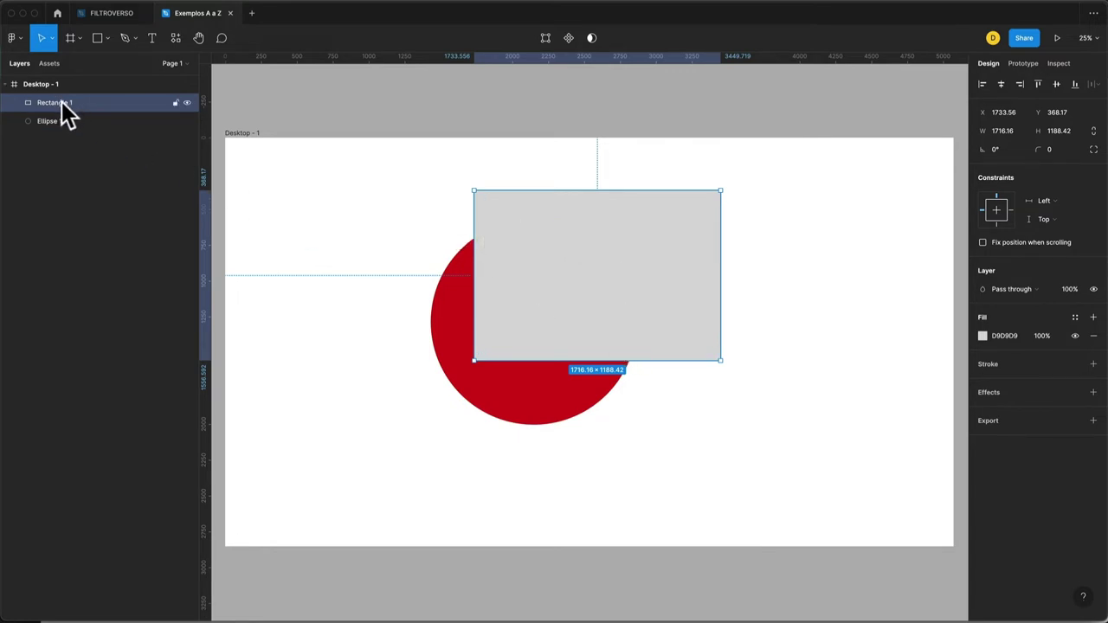
left_click_drag(69, 101, 65, 128)
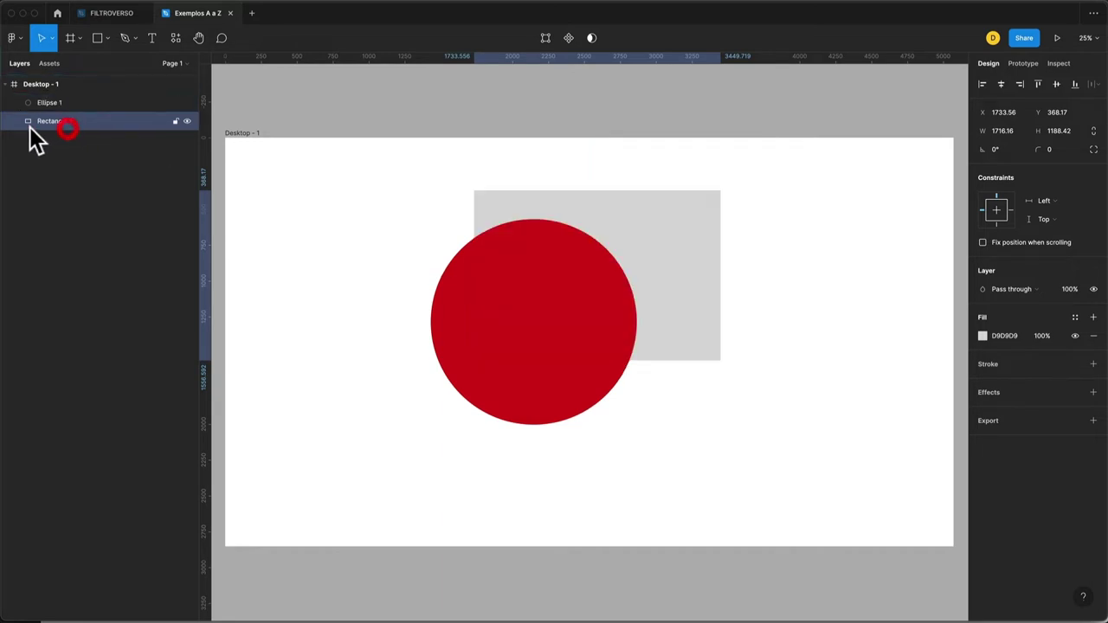
Select the circle and rectangle together and use the rectangle as a mask for the circle
left_click(49, 103)
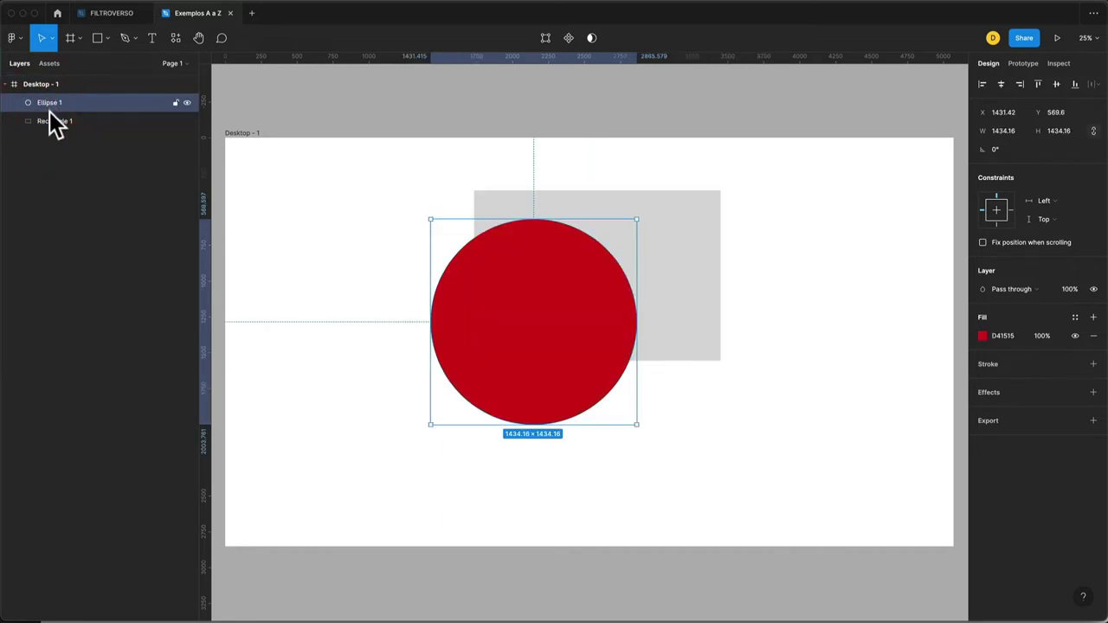
left_click(50, 115, "shift")
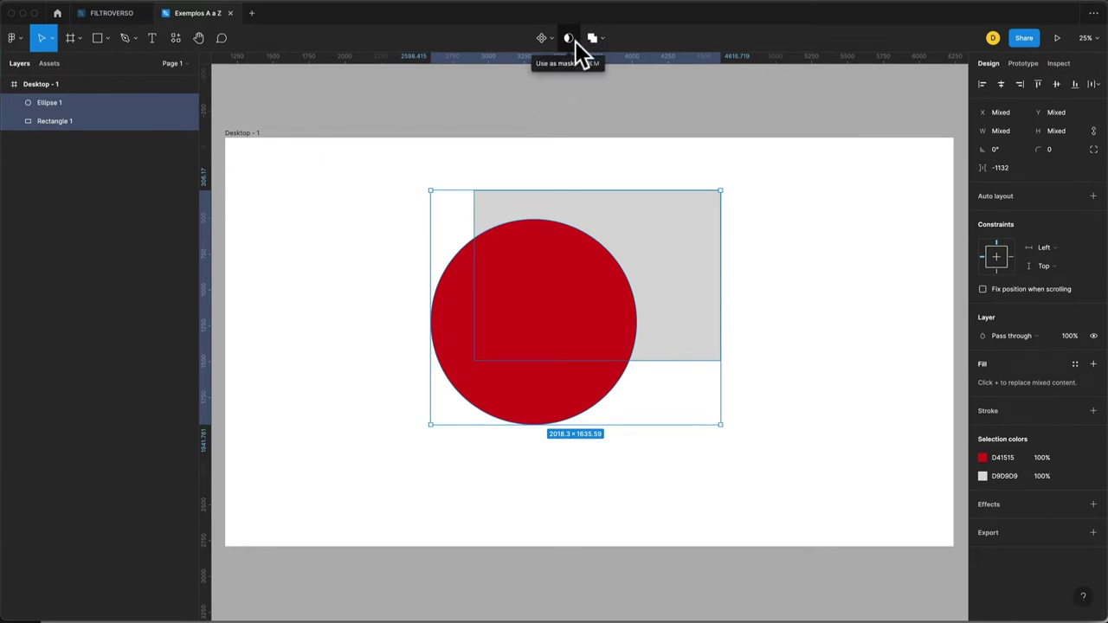
right_click(553, 233)
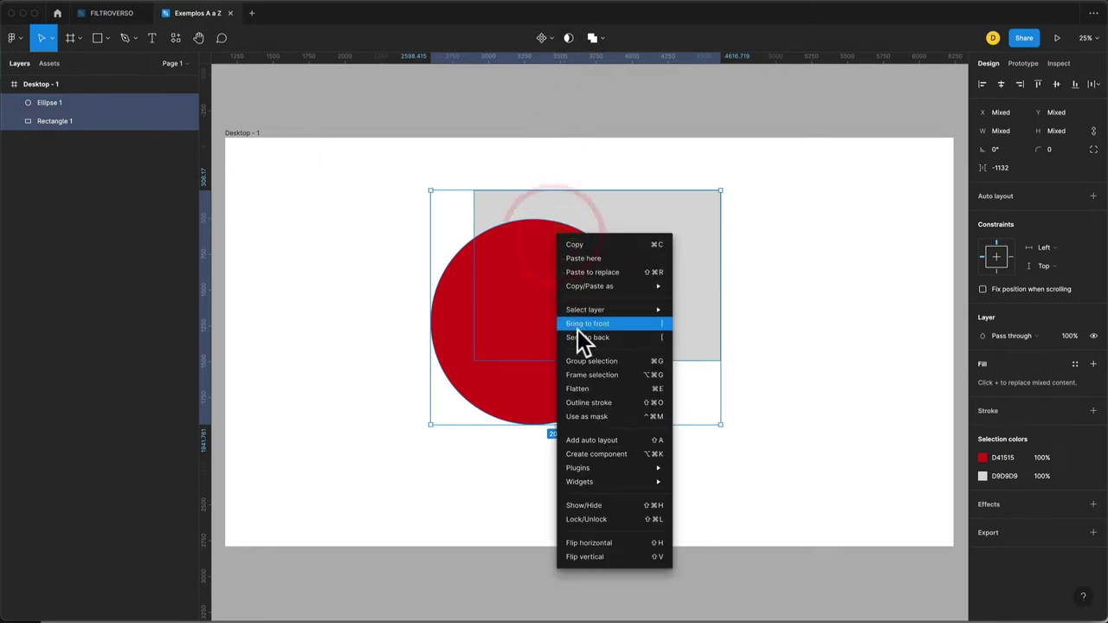
left_click(616, 419)
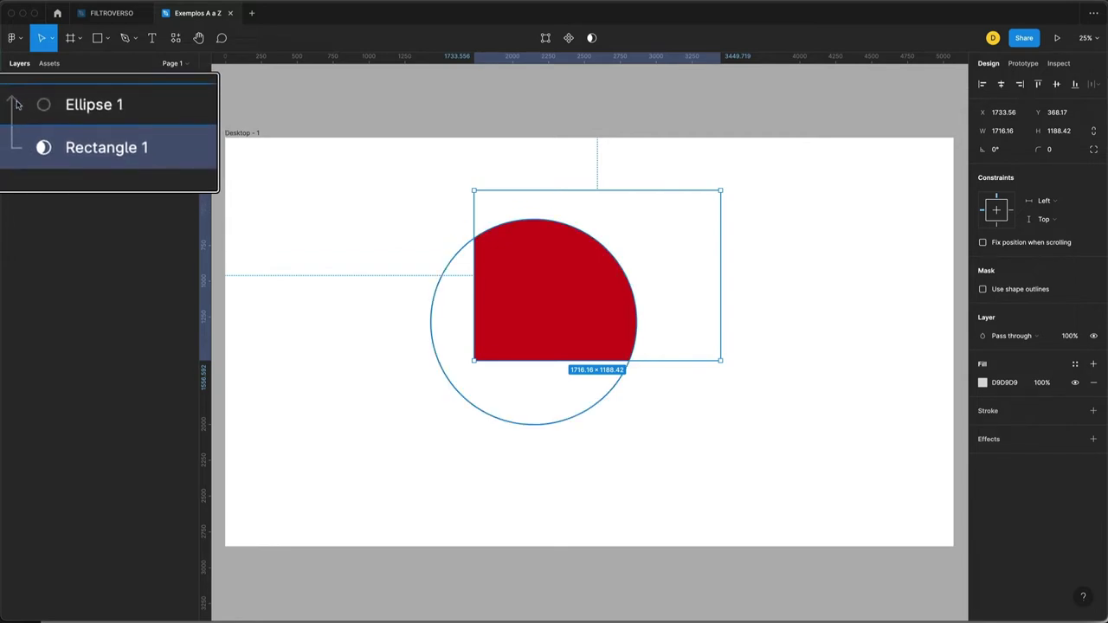
left_click(20, 104)
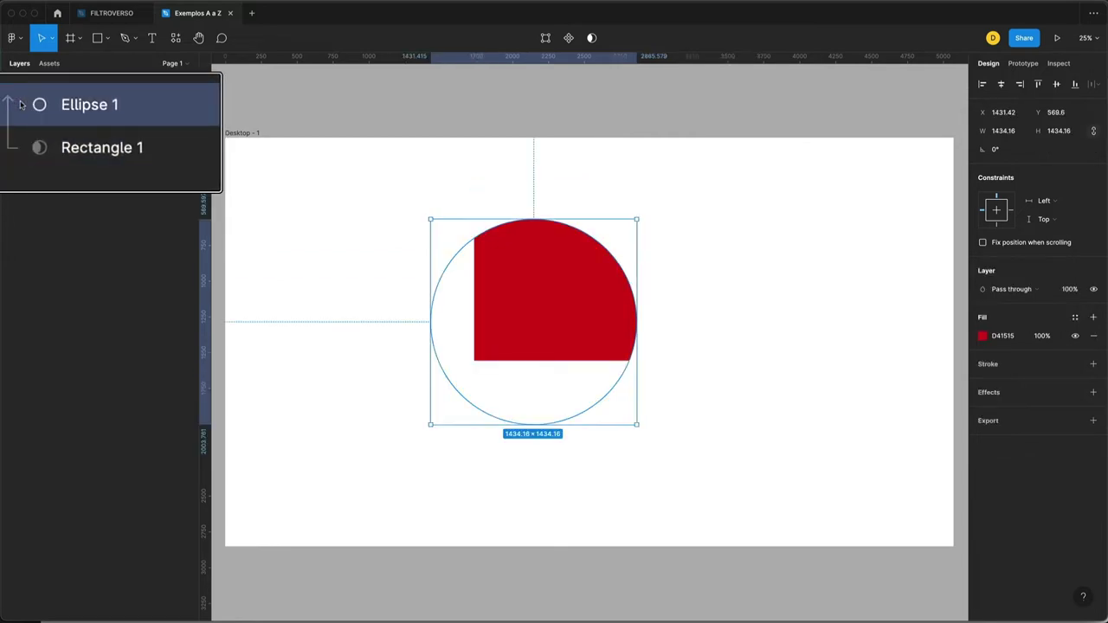
Add the text "Texto" to the masked layers and place it over the clipped red circle
left_click(414, 433)
key("t")
left_click_drag(409, 420, 766, 584)
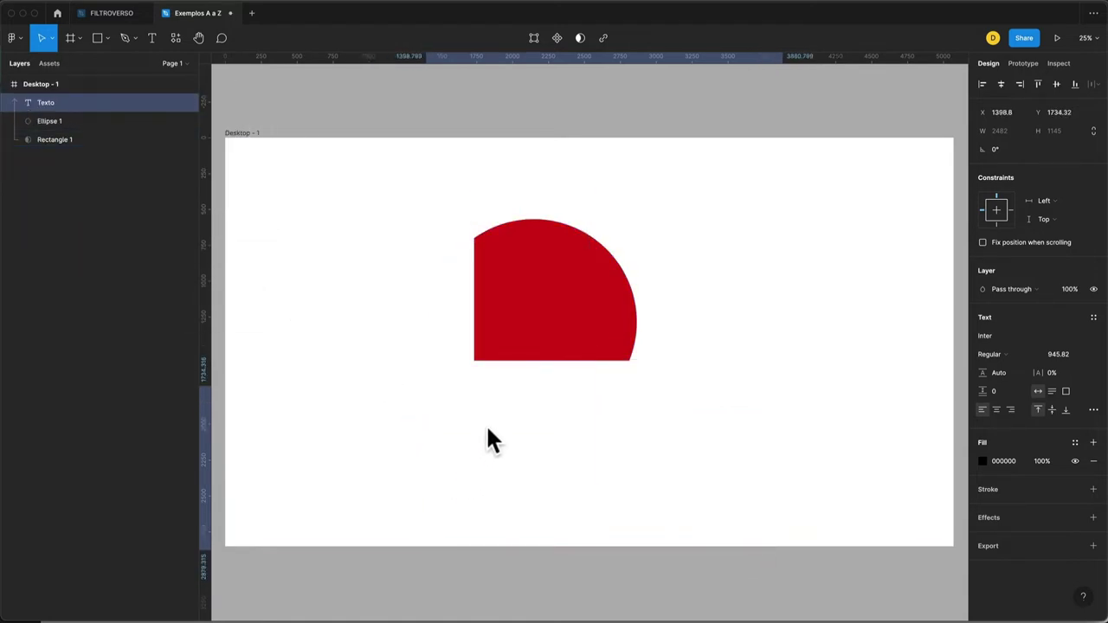
left_click_drag(479, 425, 488, 374)
left_click(43, 139)
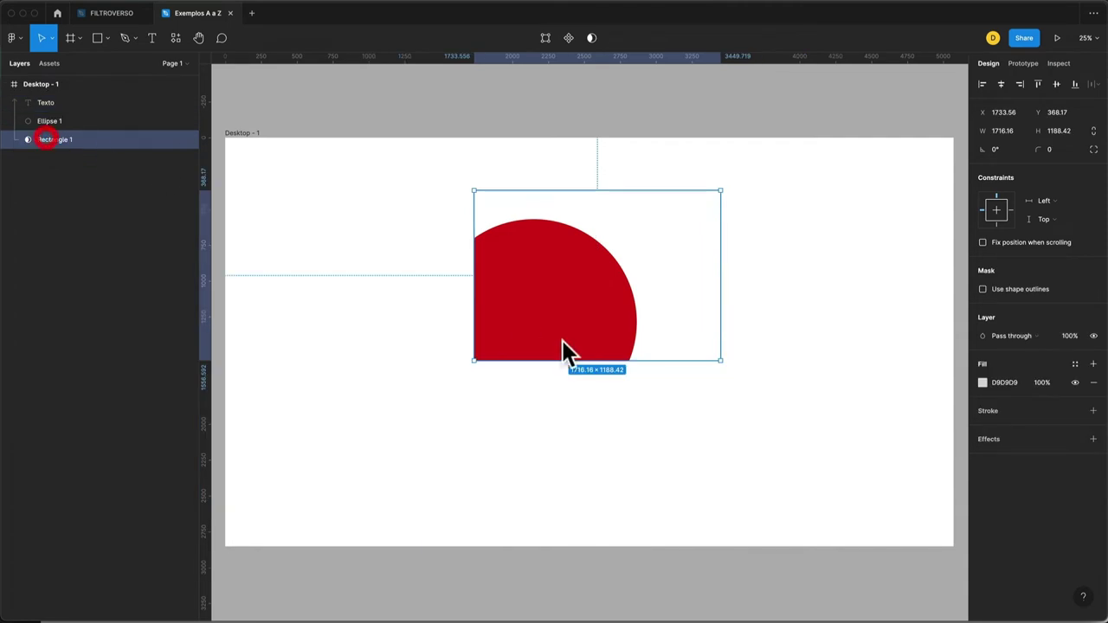
left_click(45, 103)
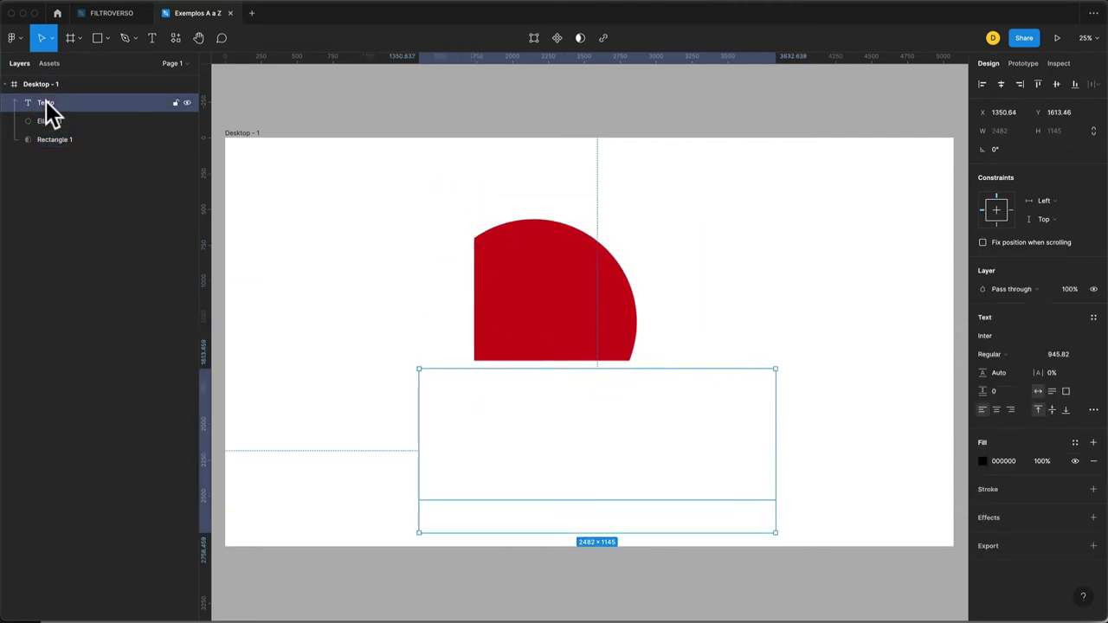
left_click_drag(559, 465, 541, 317)
Scale the "Texto" text down to a font size of about 703 and make it bold
key("k")
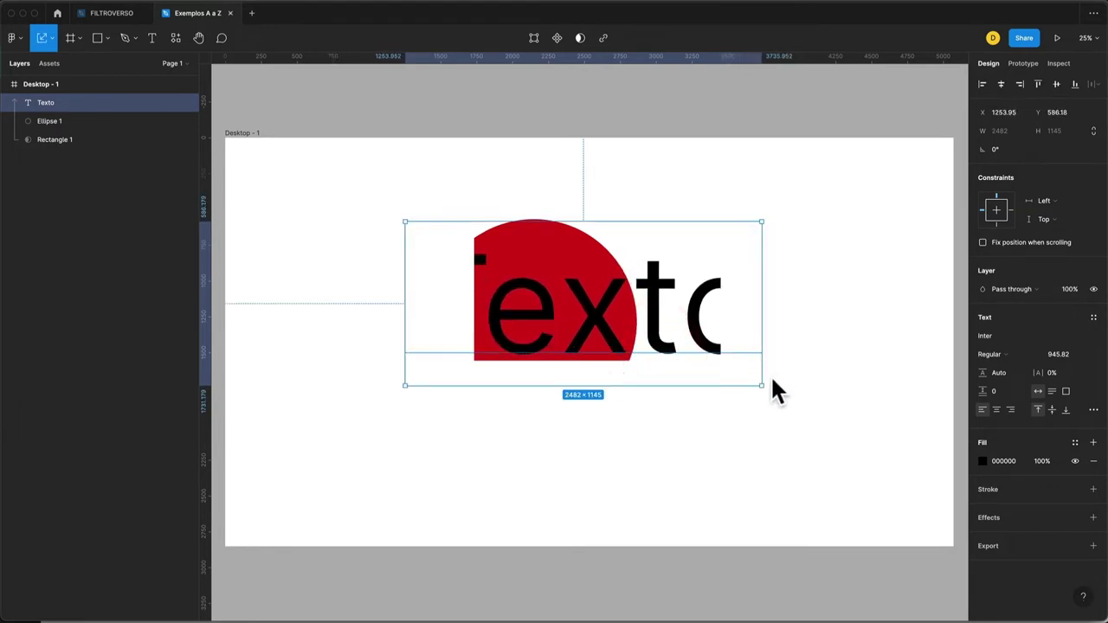
left_click_drag(762, 384, 724, 348)
key("super+b")
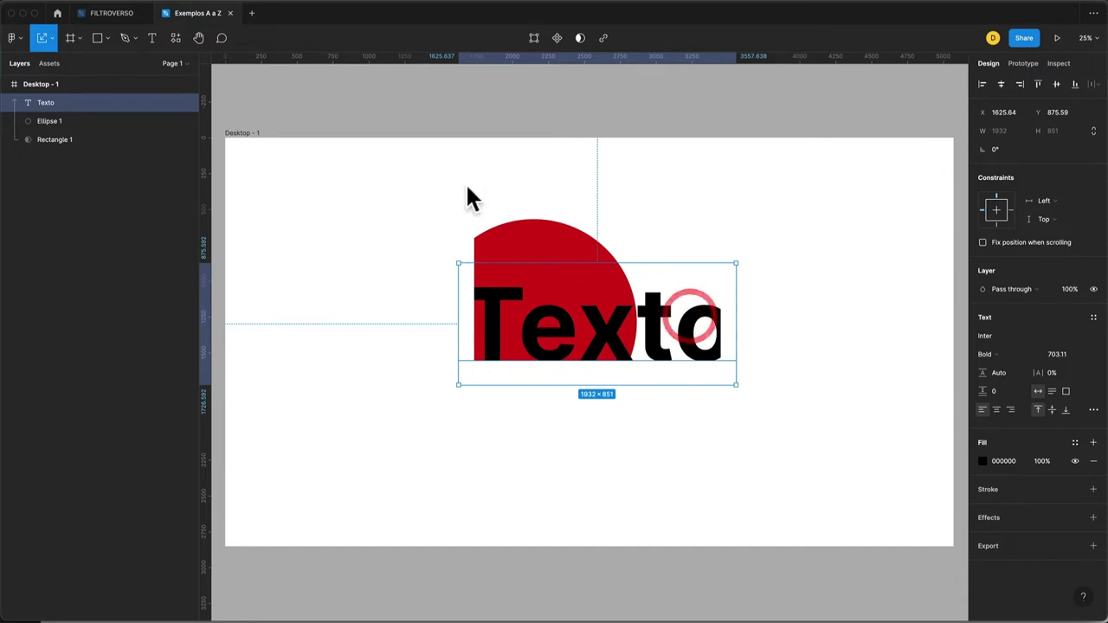
left_click(401, 300)
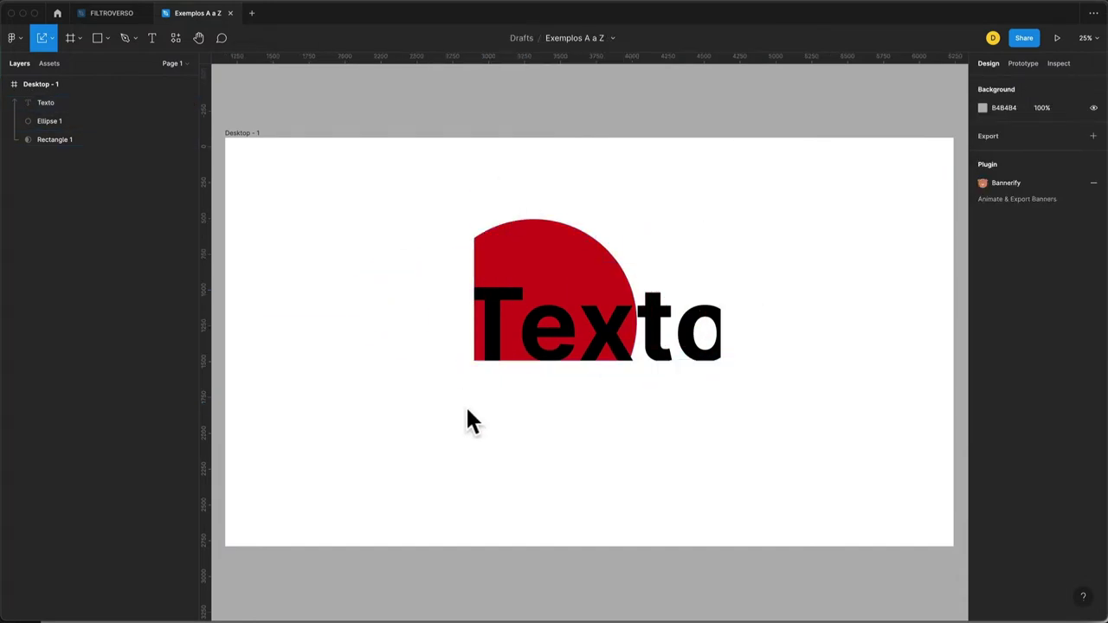
Duplicate the mask rectangle and turn off masking on the copy so it serves as the background
left_click(79, 141)
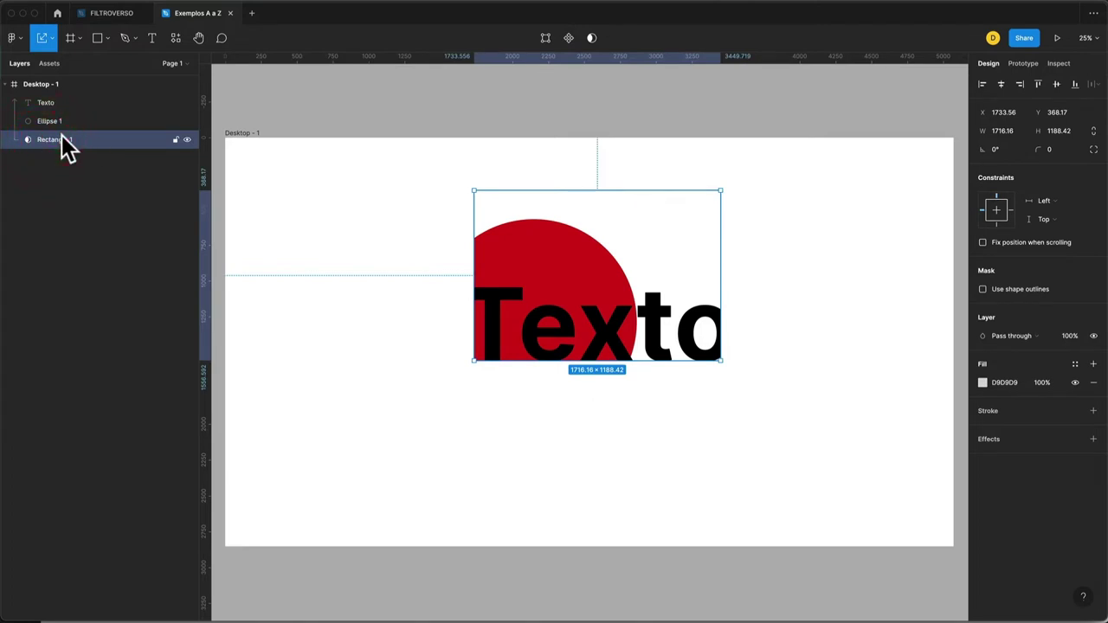
key("super+d")
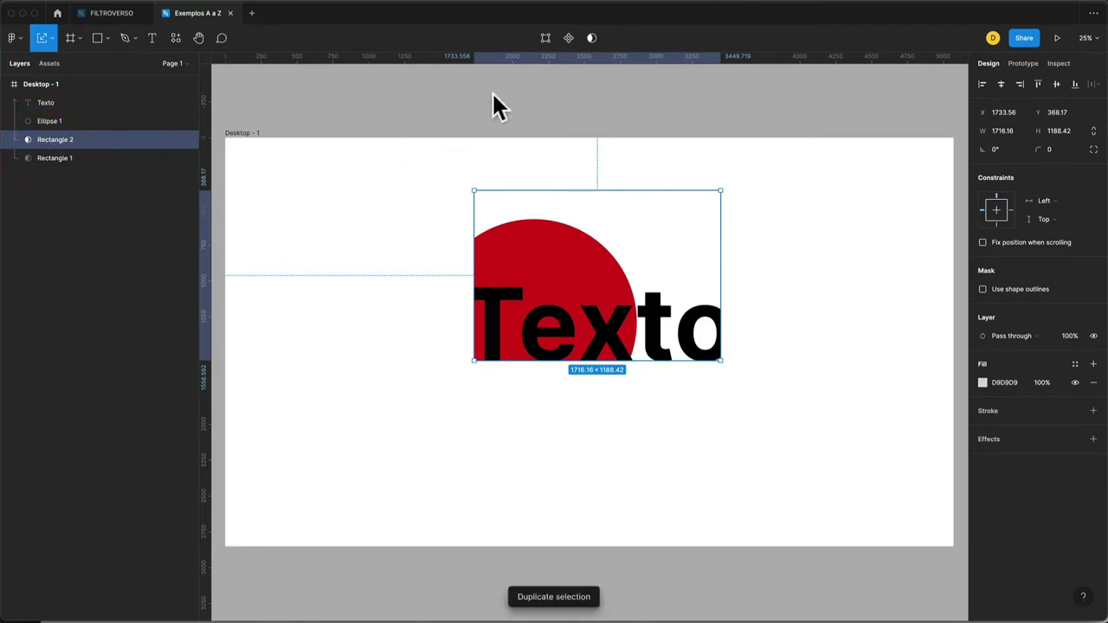
left_click(591, 38)
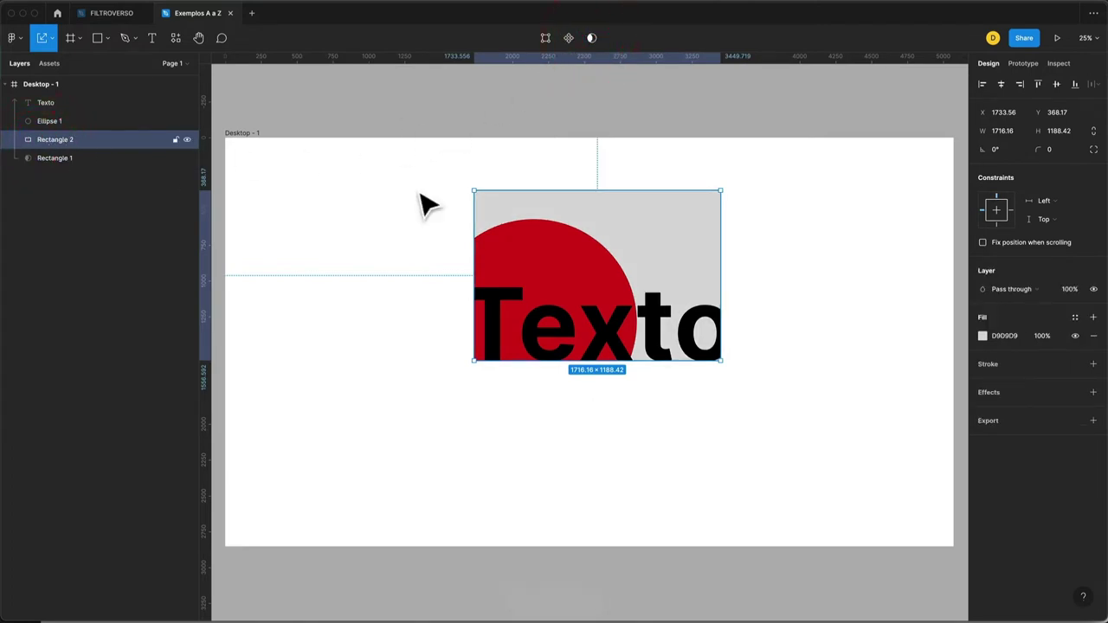
Rename the original mask rectangle layer as "mascara"
left_click(29, 156)
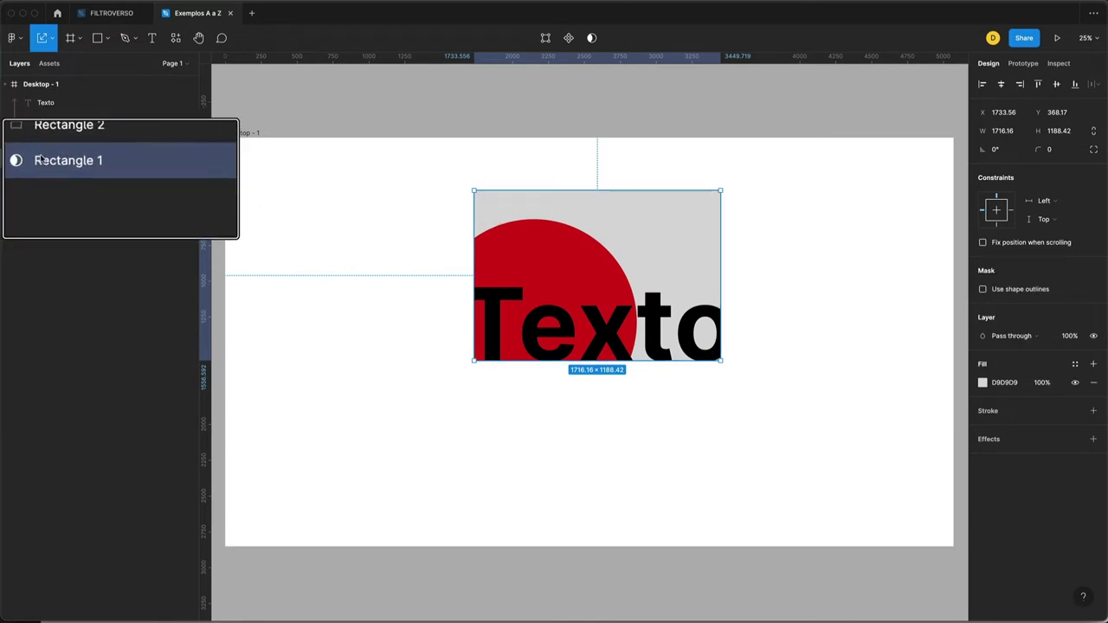
double_click(28, 154)
type("mas")
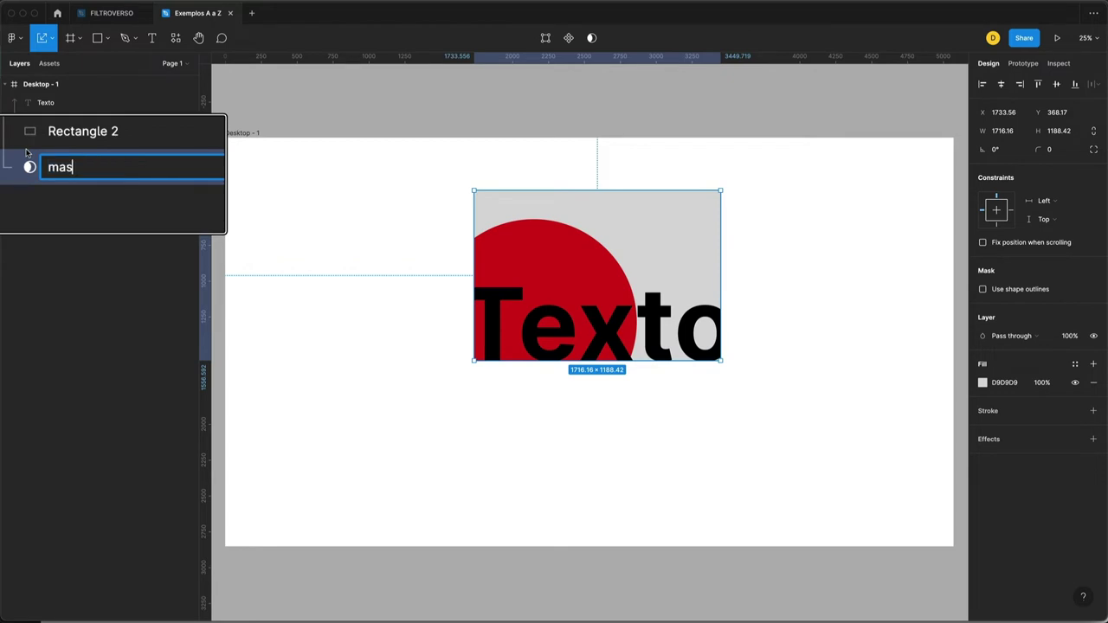
key("Return")
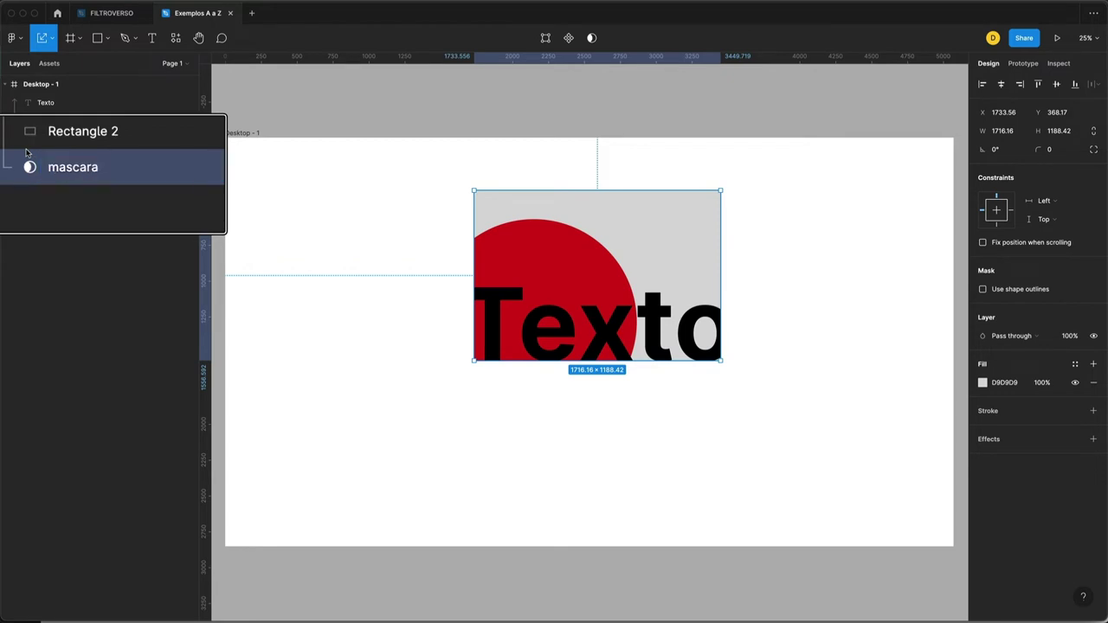
Group the text, circle, background rectangle and mask layers, and name the group "Meu objeto"
left_click(47, 102, "shift")
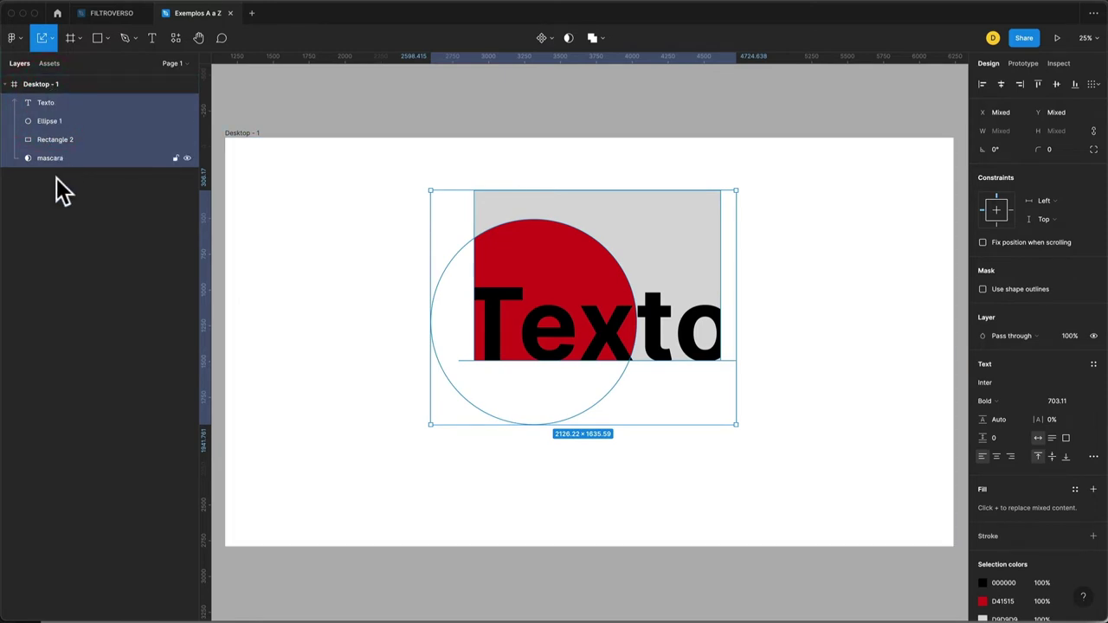
key("super+g")
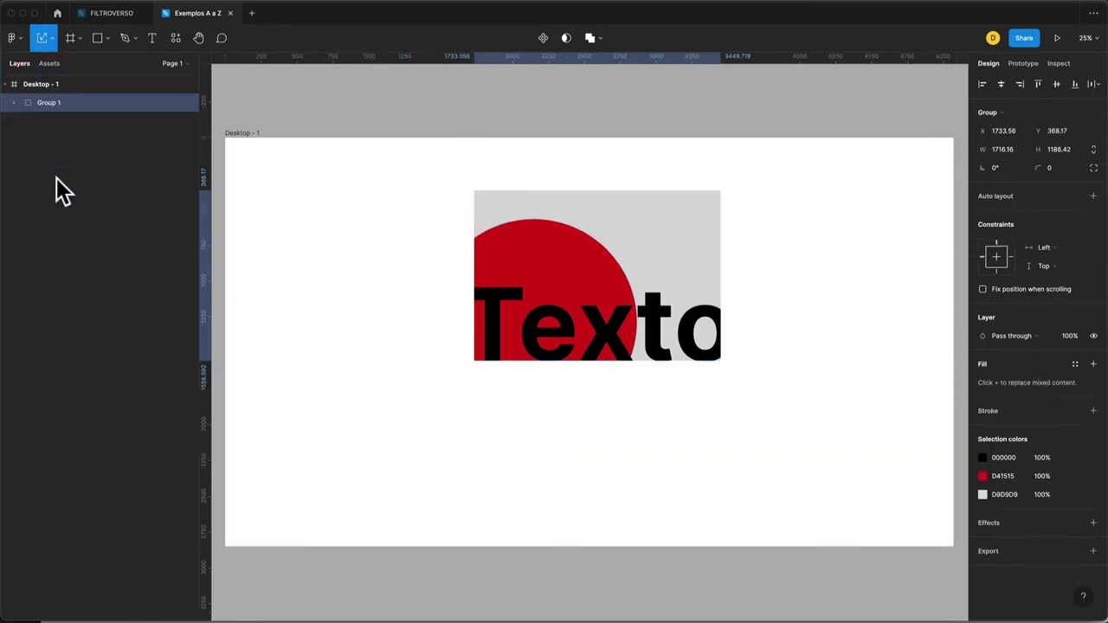
double_click(49, 103)
type("Meu ")
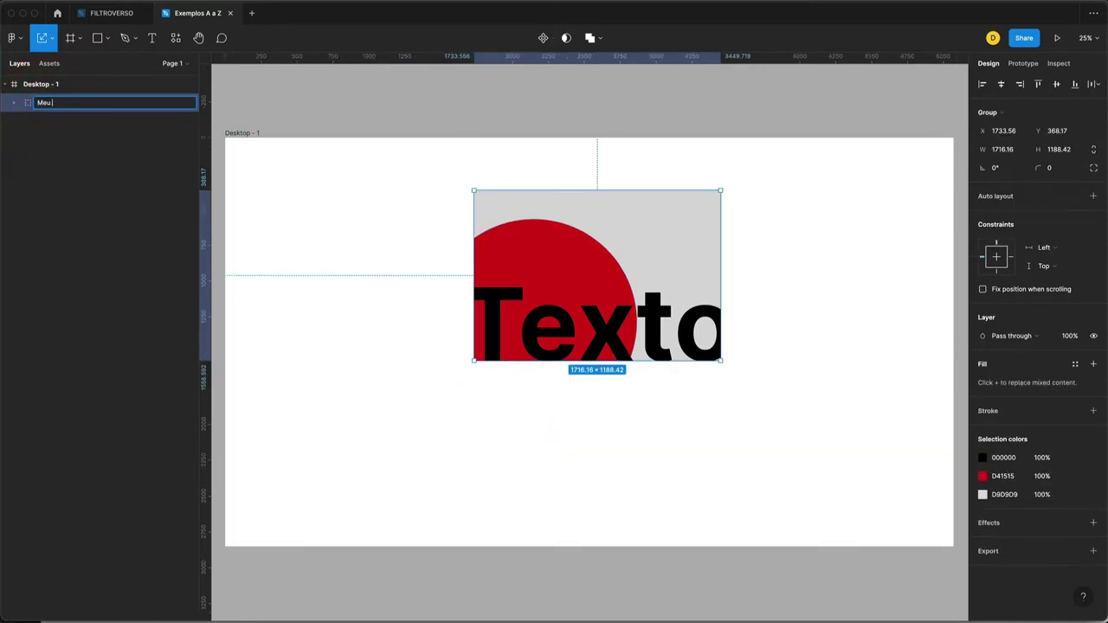
type("objeto")
key("Return")
Move the Meu objeto group slightly down and left on the frame, and toggle its background rectangle's visibility off and on
left_click_drag(660, 302, 639, 317)
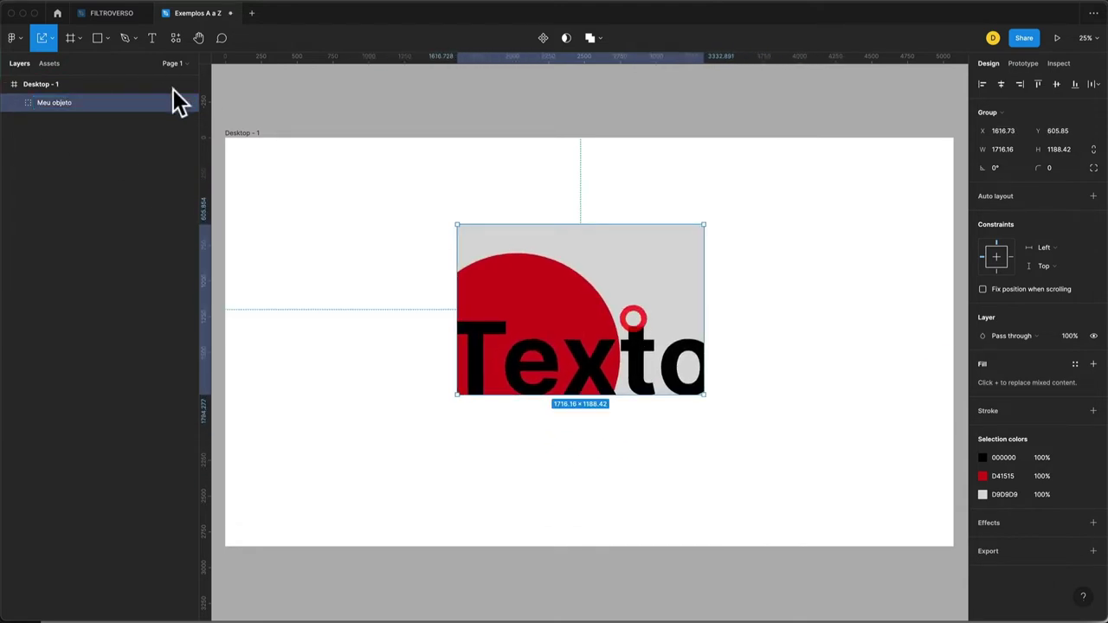
left_click(15, 102)
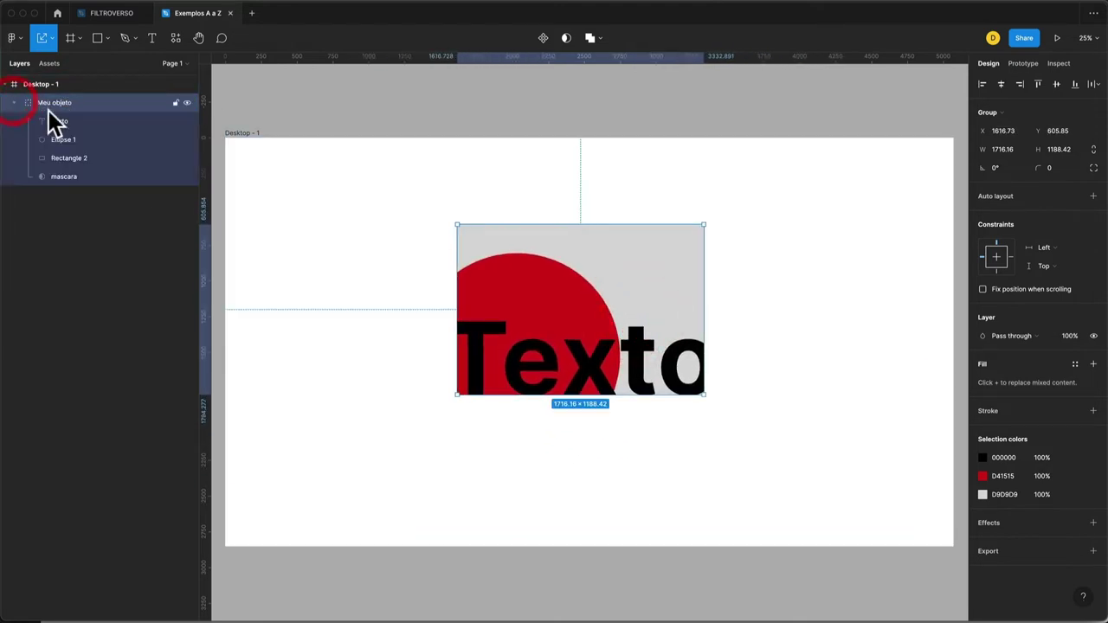
left_click(74, 158)
left_click(187, 158)
left_click(187, 158)
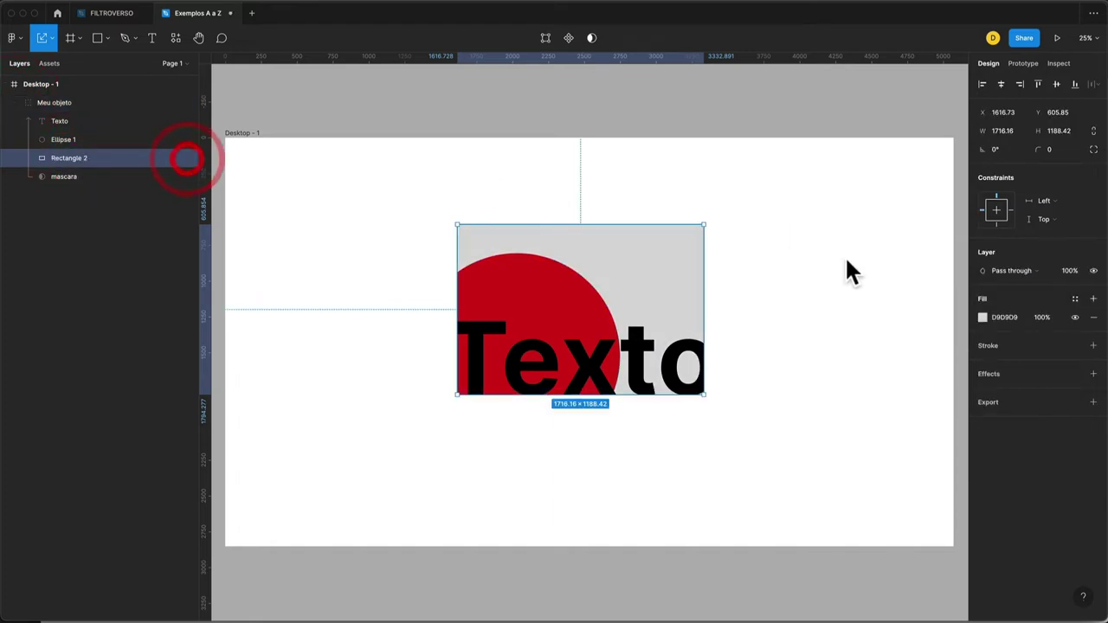
Change the background rectangle's fill to orange FFAA05
left_click(982, 318)
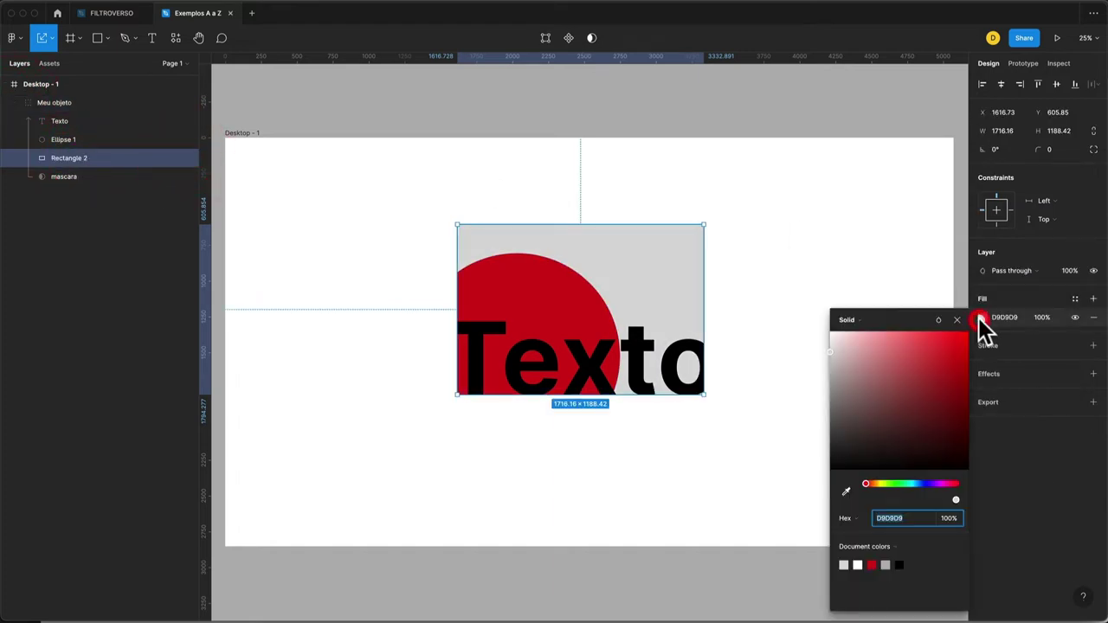
left_click(941, 347)
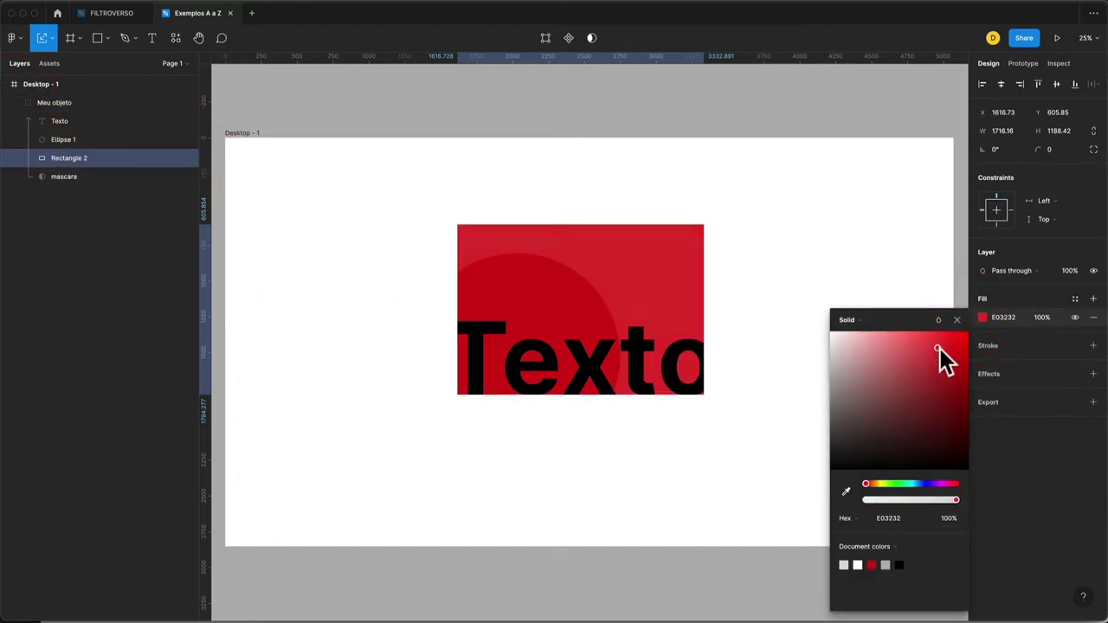
left_click(871, 482)
left_click_drag(954, 356, 965, 332)
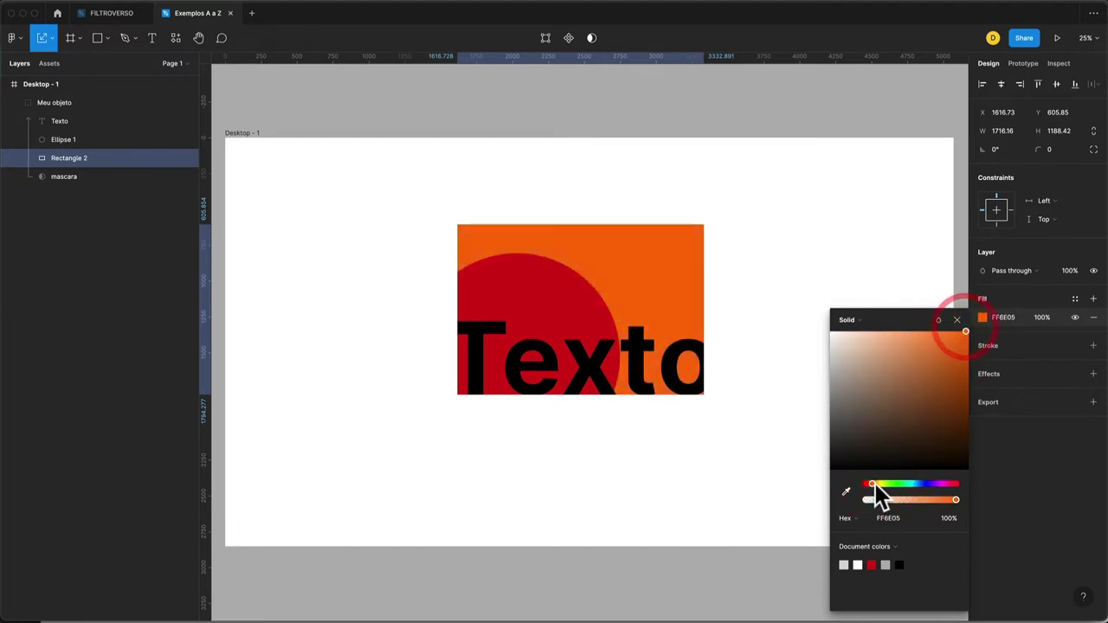
left_click(874, 484)
left_click(953, 319)
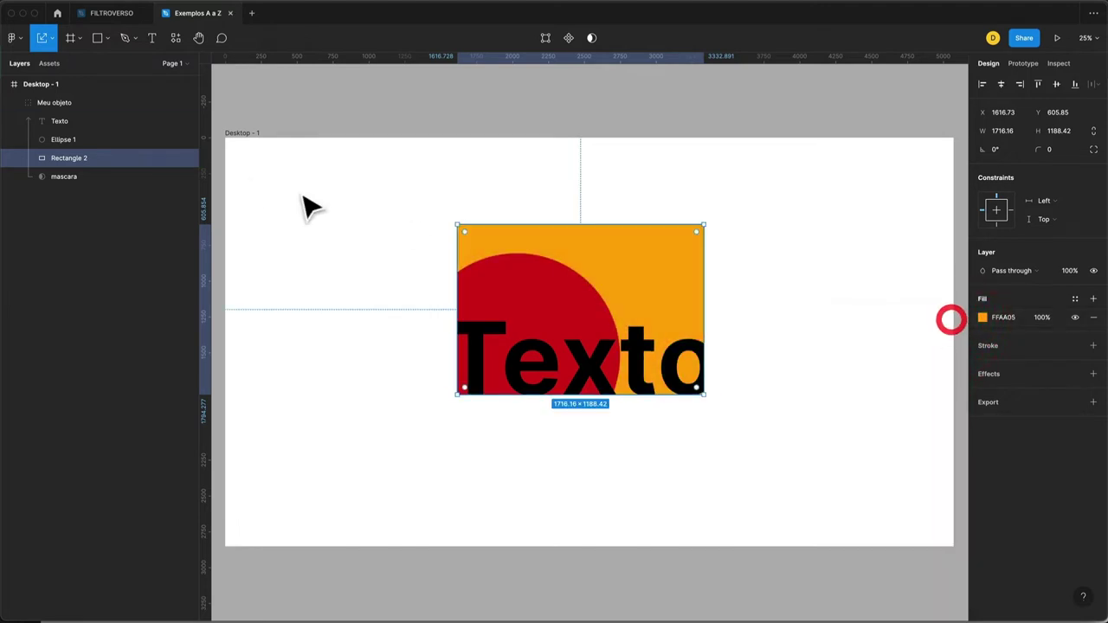
Select the Rectangle 2, Ellipse 1 and Texto layers one by one, followed by the whole Meu objeto group on the frame
left_click(90, 157)
left_click(91, 141)
left_click(92, 122)
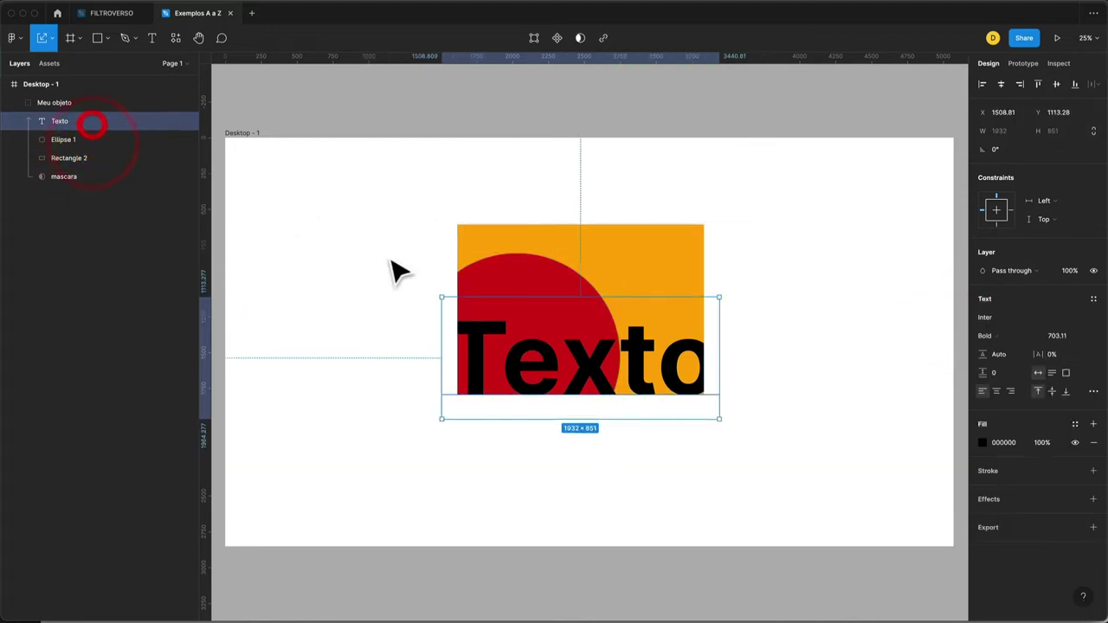
left_click(373, 302)
left_click_drag(373, 228, 735, 440)
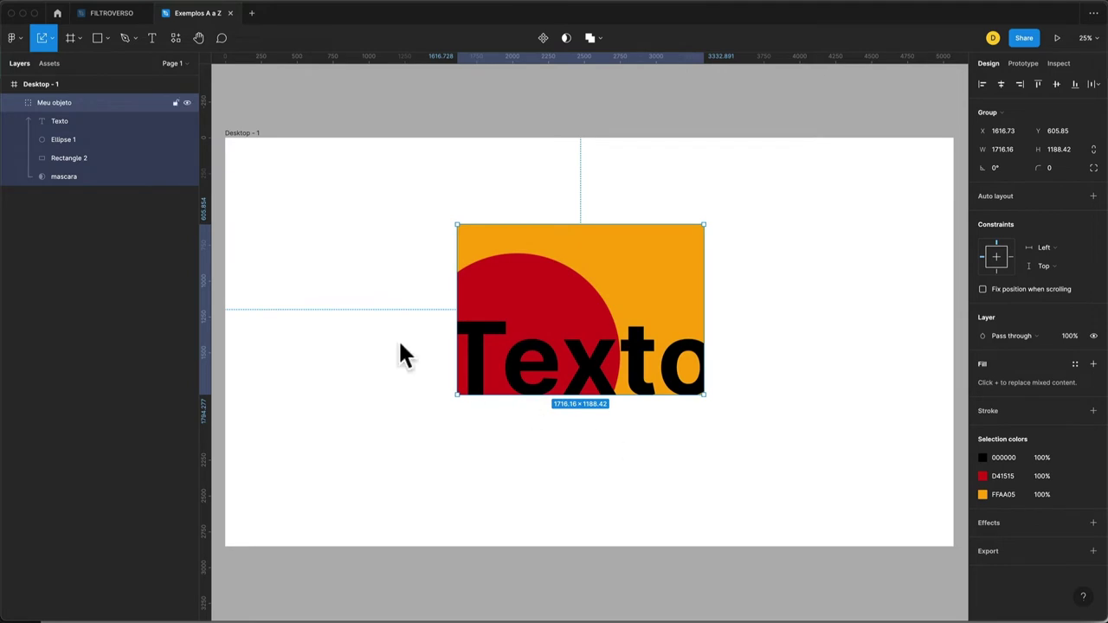
Set the corner radius of the mascara layer to 300
left_click(83, 178)
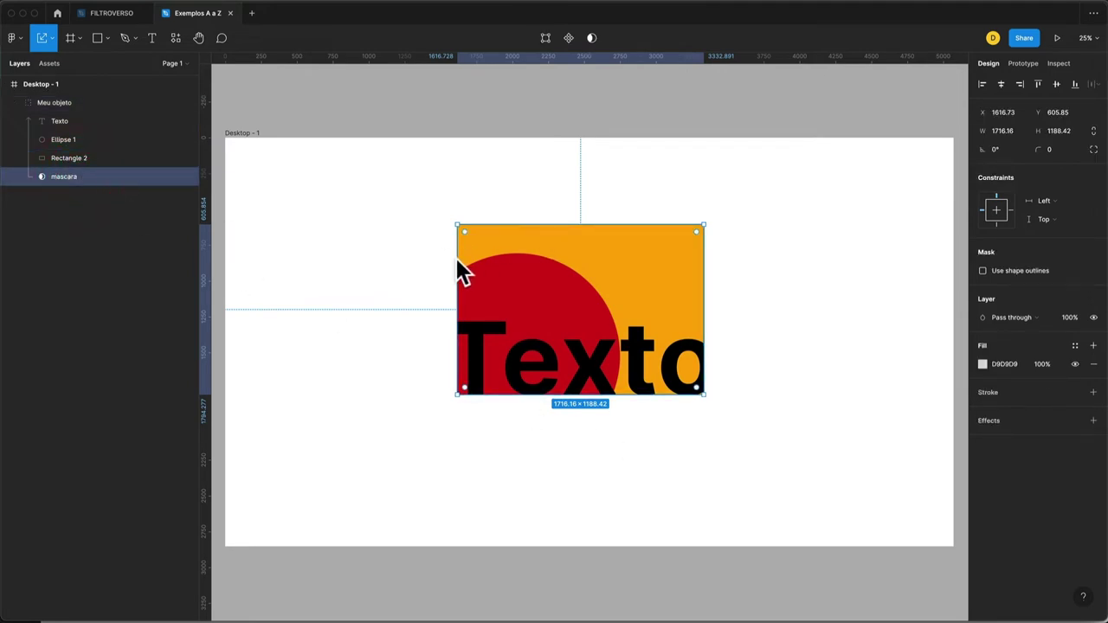
left_click(57, 178)
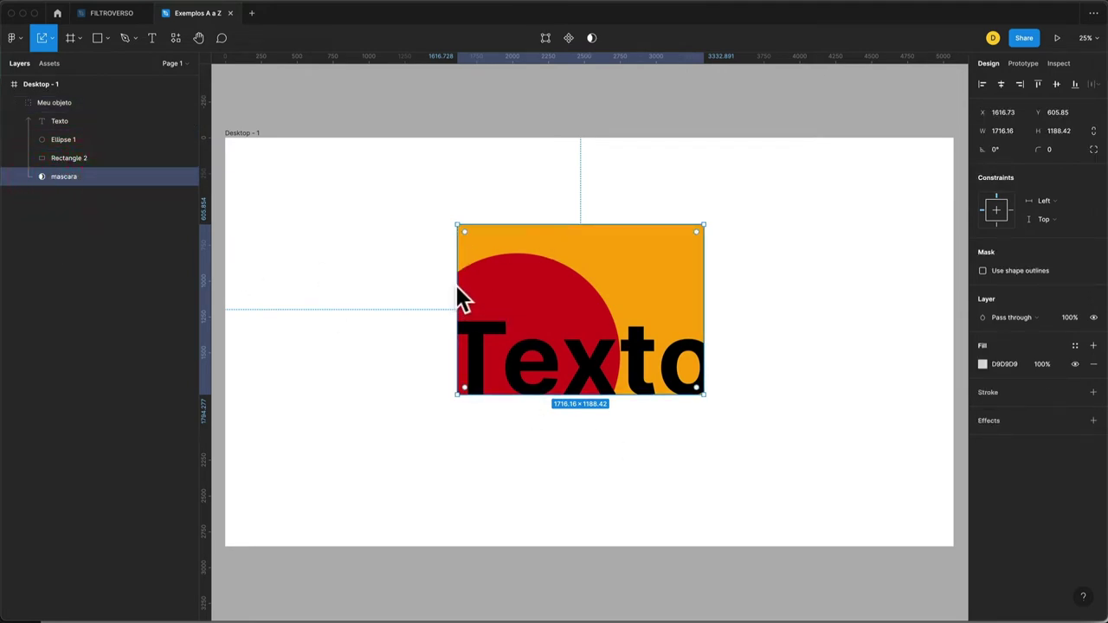
mouse_move(458, 286)
left_mouse_down()
mouse_move(495, 286)
mouse_move(402, 289)
mouse_move(477, 300)
mouse_move(462, 289)
mouse_move(534, 285)
mouse_move(471, 288)
left_mouse_up()
left_click_drag(1038, 149, 8, 148)
left_click_drag(594, 154, 843, 160)
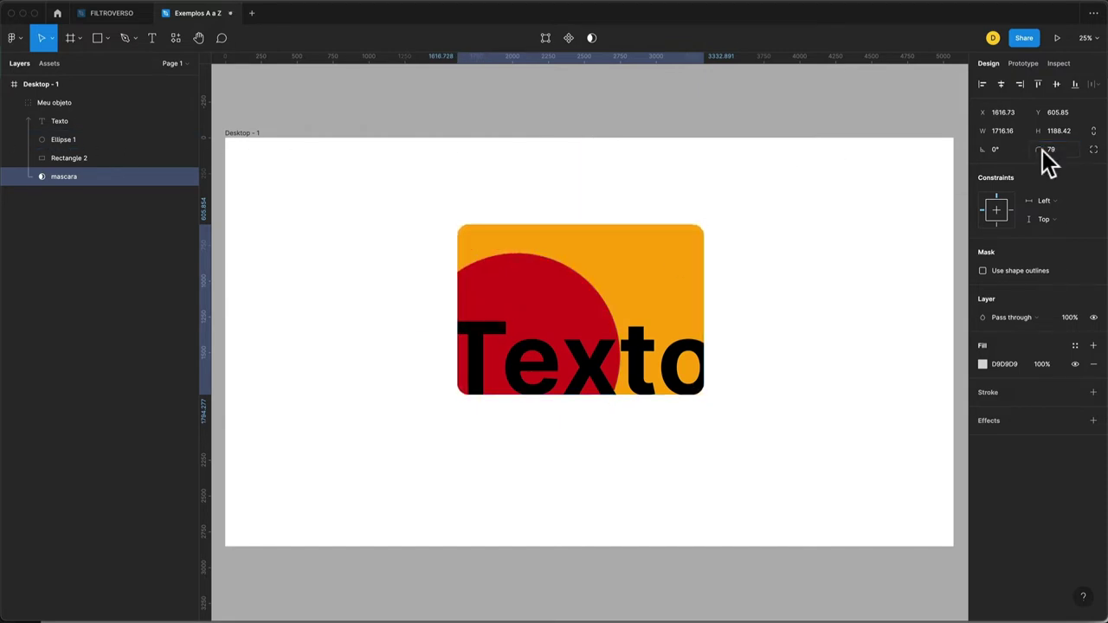
left_click(1073, 149)
type("300")
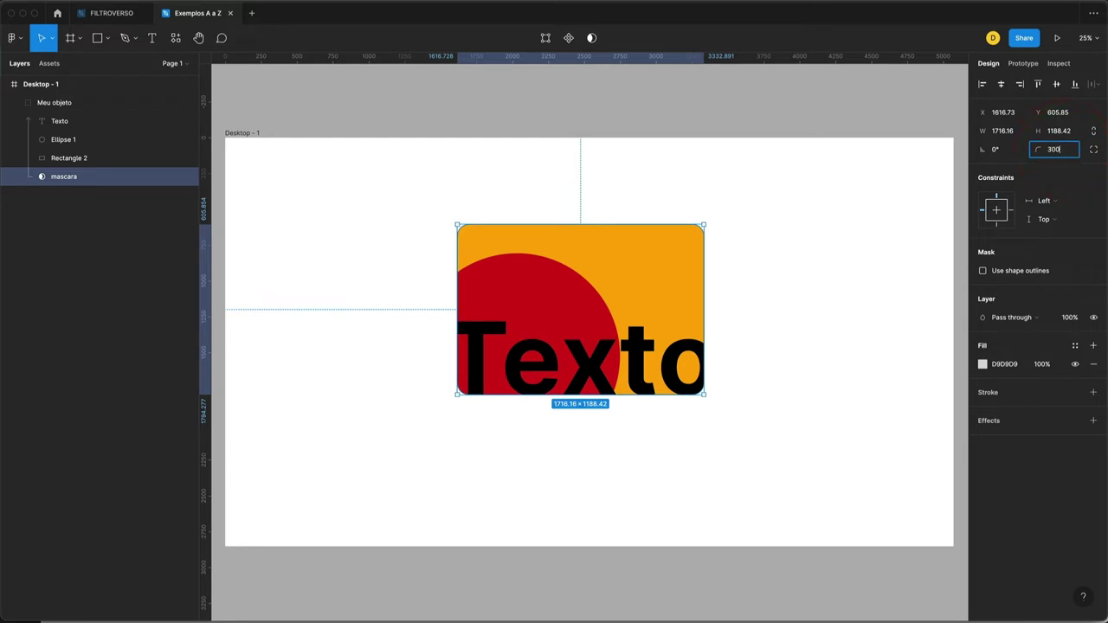
key("Return")
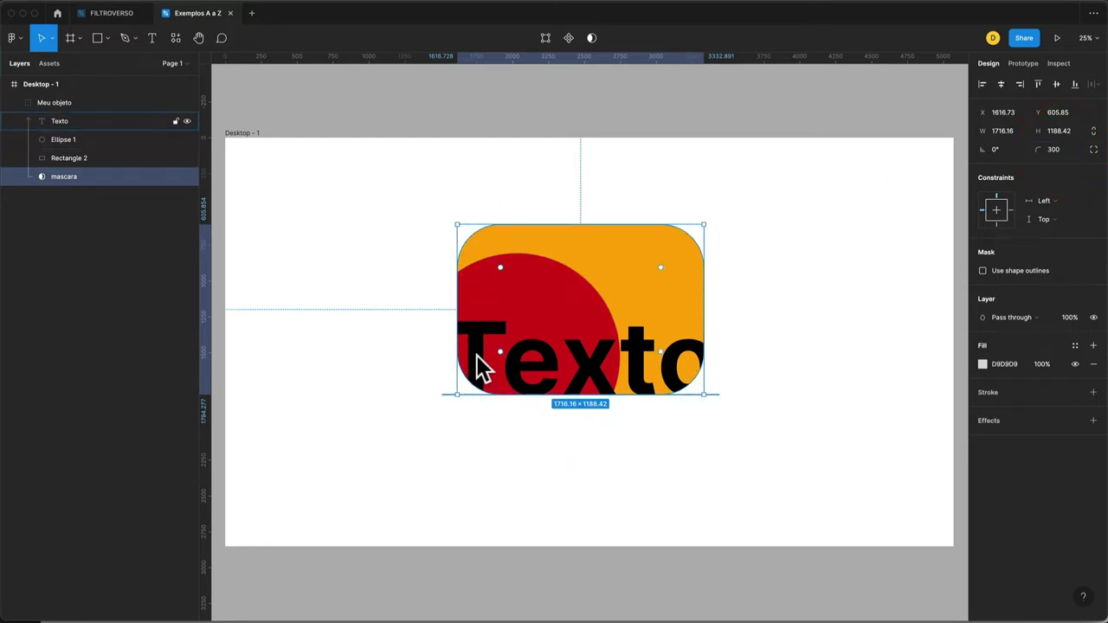
Try a layer blur effect of 60 on the mascara layer, and remove the effect
left_click(1092, 421)
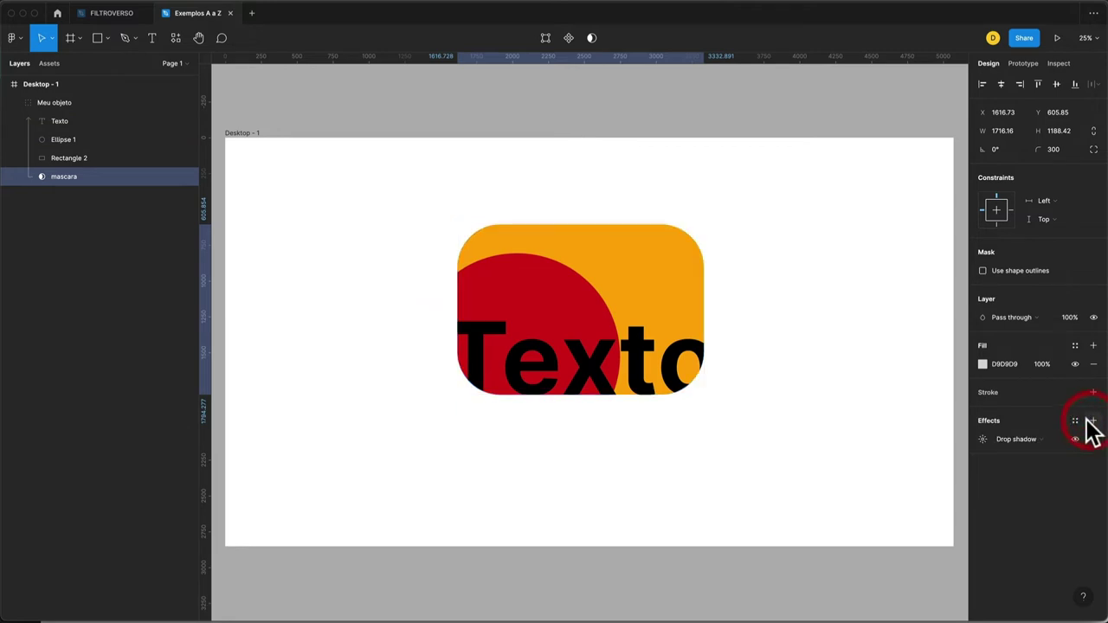
left_click(994, 441)
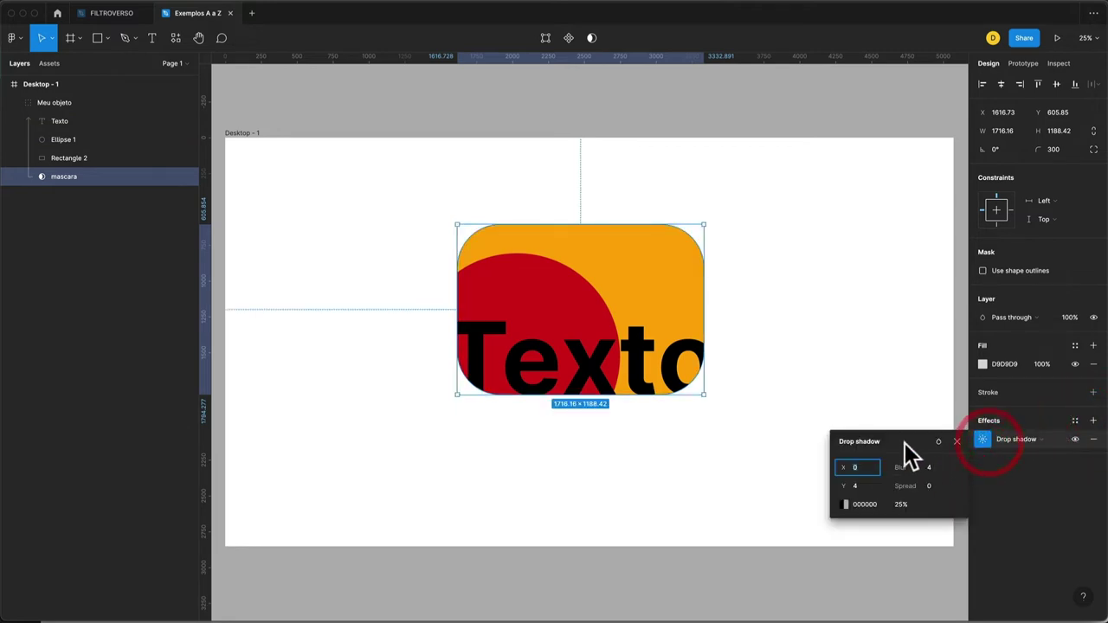
left_click(1026, 442)
left_click(1026, 453)
left_click(983, 440)
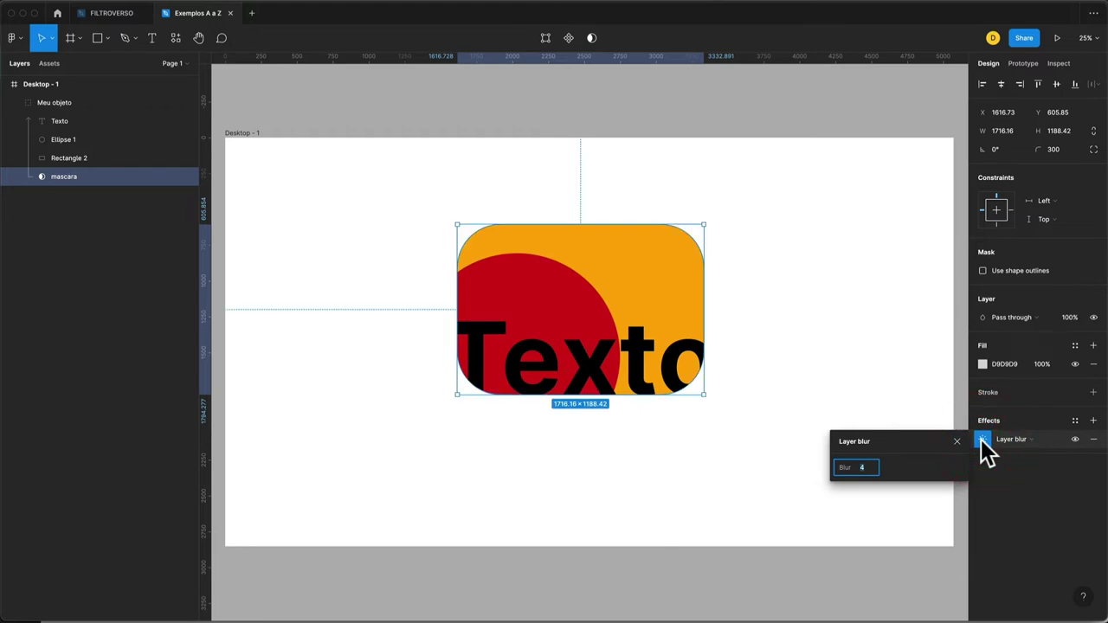
type("60")
key("Return")
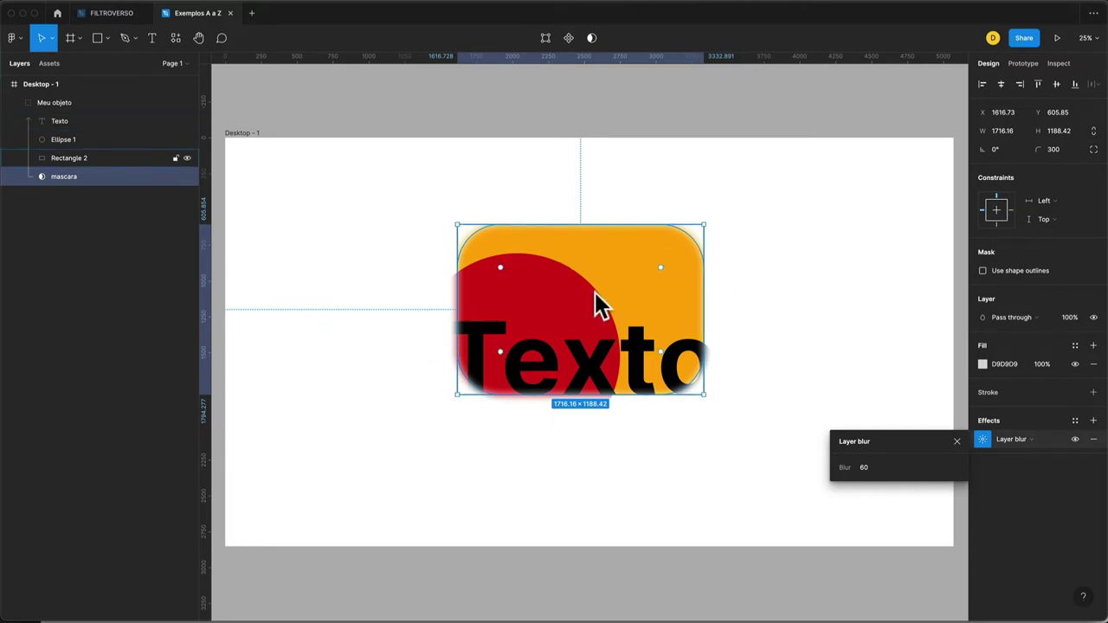
left_click(1093, 438)
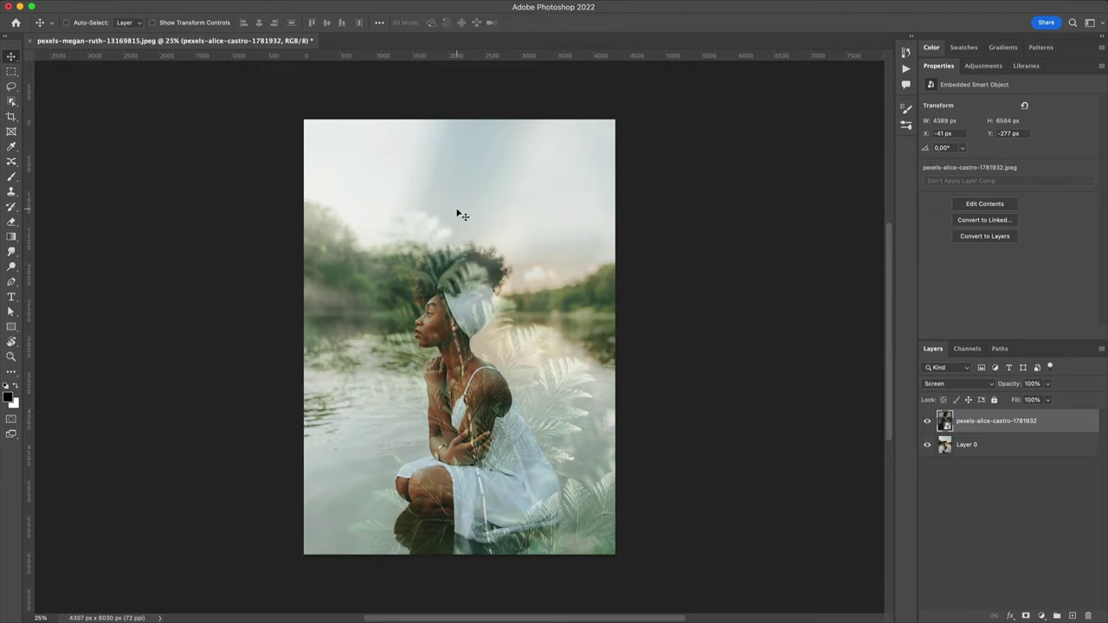
Set the fern photo layer's blend mode to Normal and toggle its visibility to compare it with the photo below
left_click(935, 421)
left_click(928, 421)
left_click(973, 385)
left_click(962, 284)
left_click(928, 421)
left_click(928, 422)
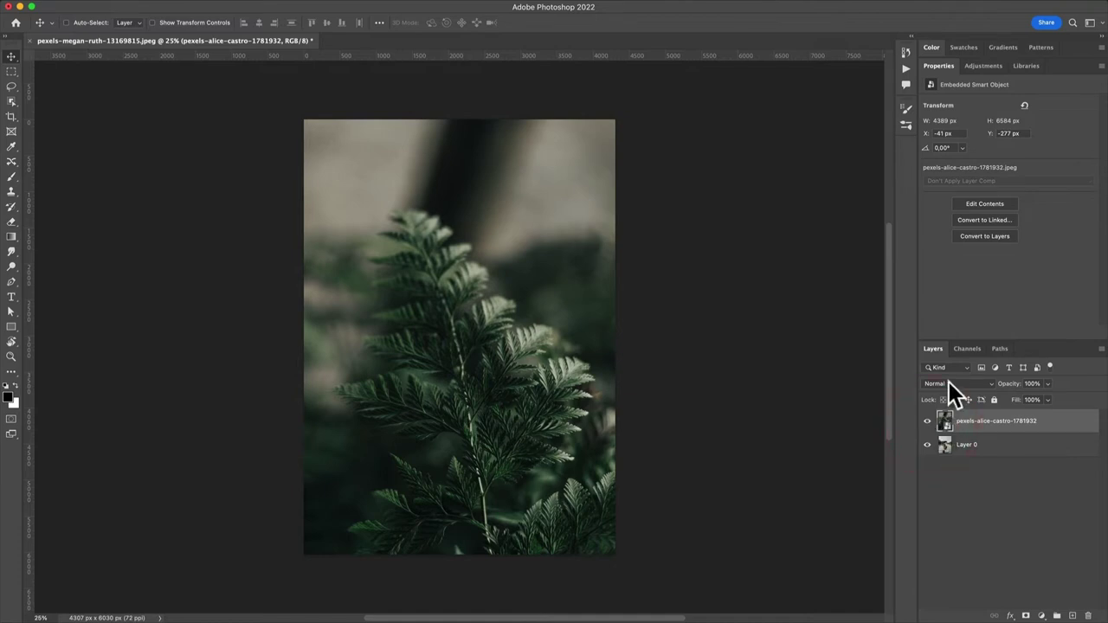
Set the fern photo layer's blend mode to Screen and add a layer mask to it
left_click(947, 383)
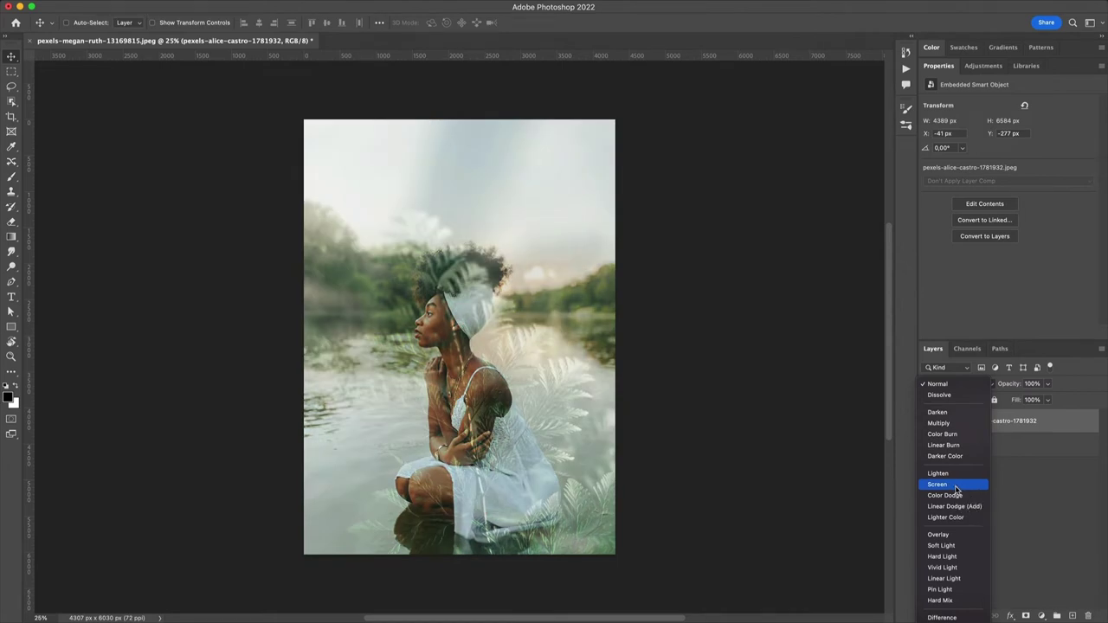
left_click(955, 486)
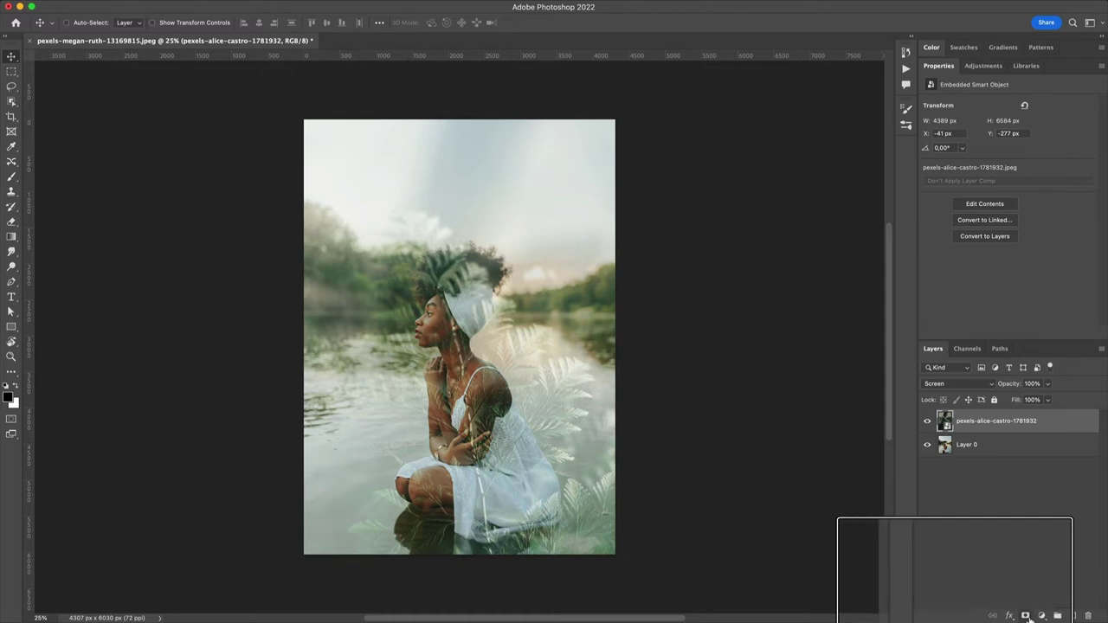
left_click(1026, 616)
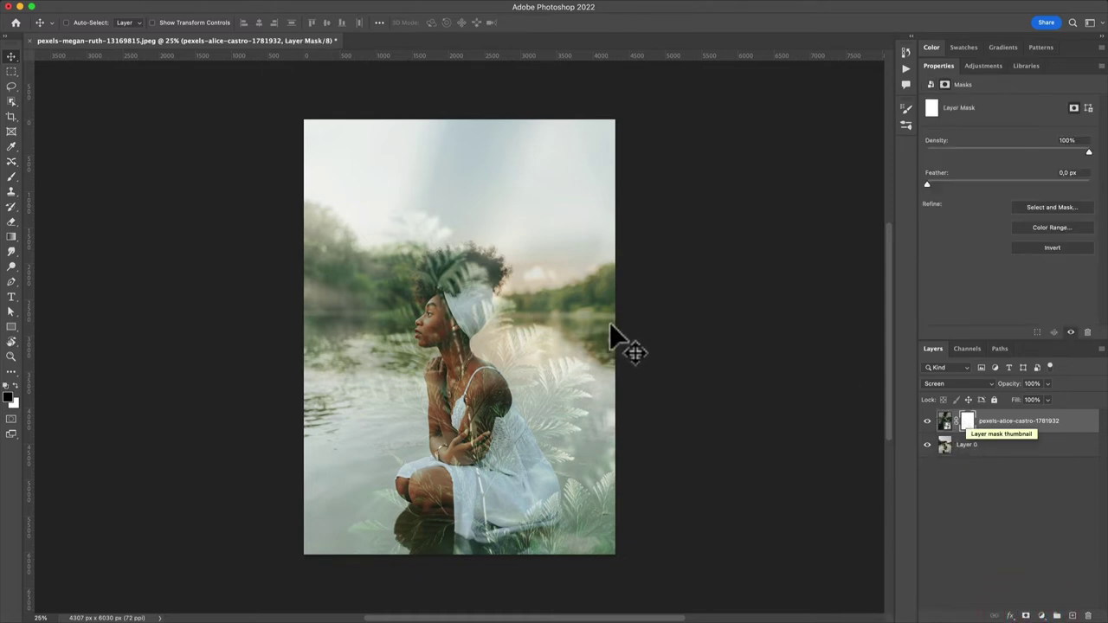
Paint black on the fern layer's mask over the woman's face, arms and knees with a soft 700 px brush
key("b")
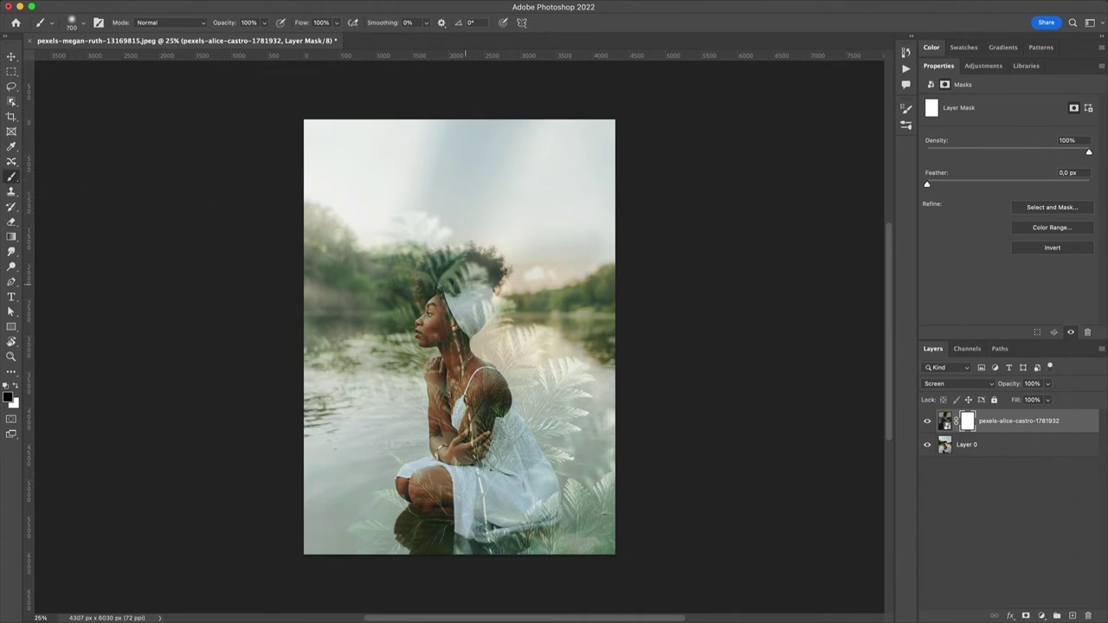
left_click_drag(441, 285, 456, 428)
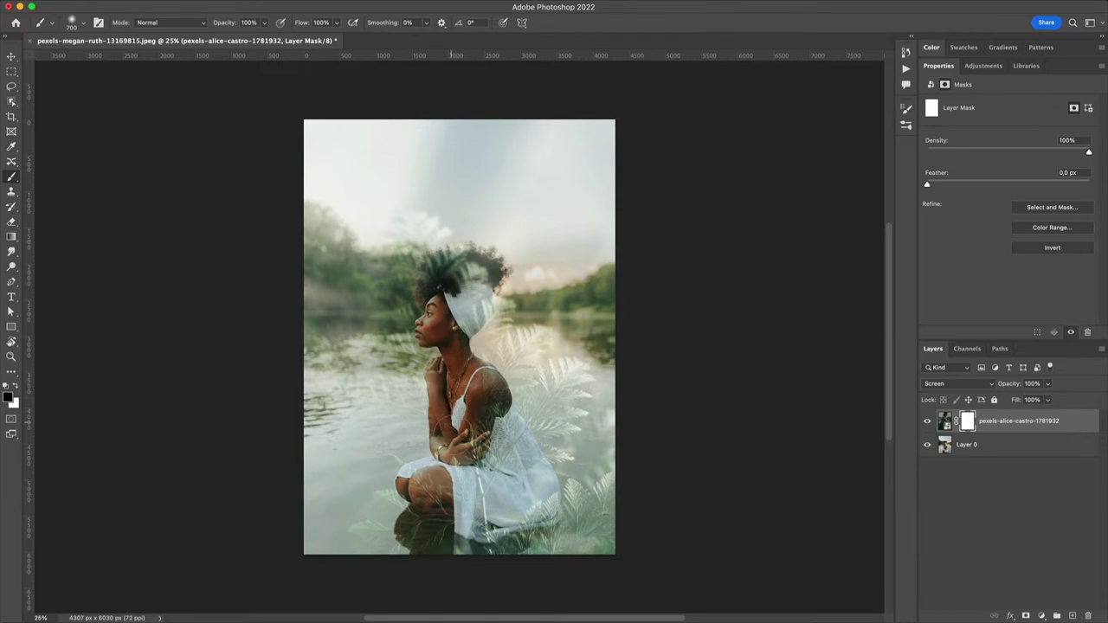
left_click_drag(424, 511, 453, 445)
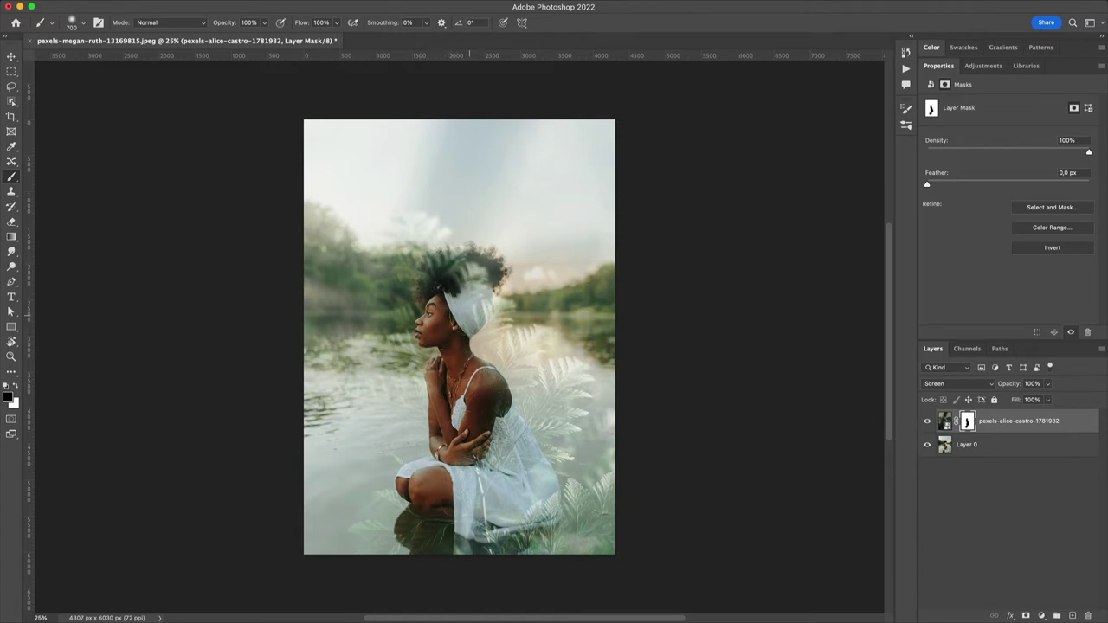
Hide Layer 0, add a new layer beneath the fern layer, and fill it with black
left_click(926, 445)
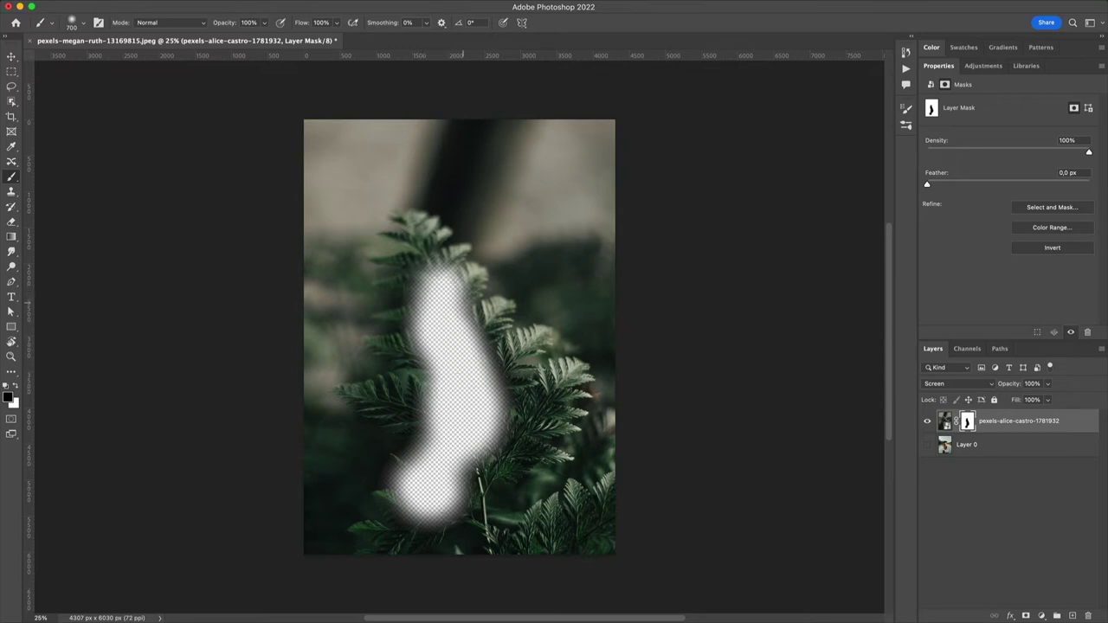
left_click(1072, 615)
left_click_drag(1013, 425, 996, 457)
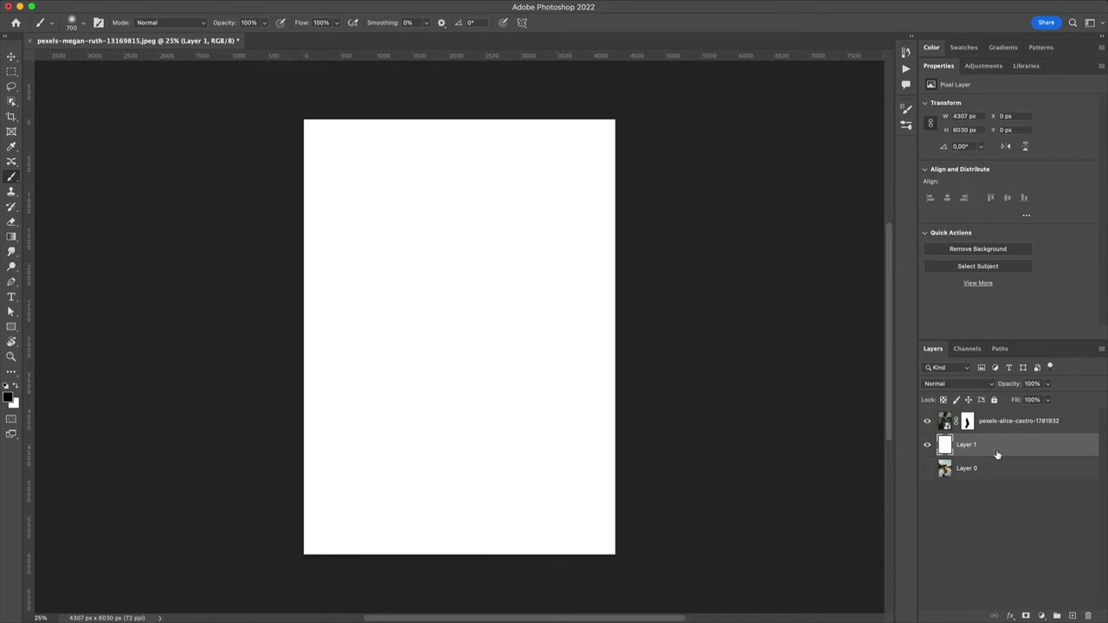
key("alt+BackSpace")
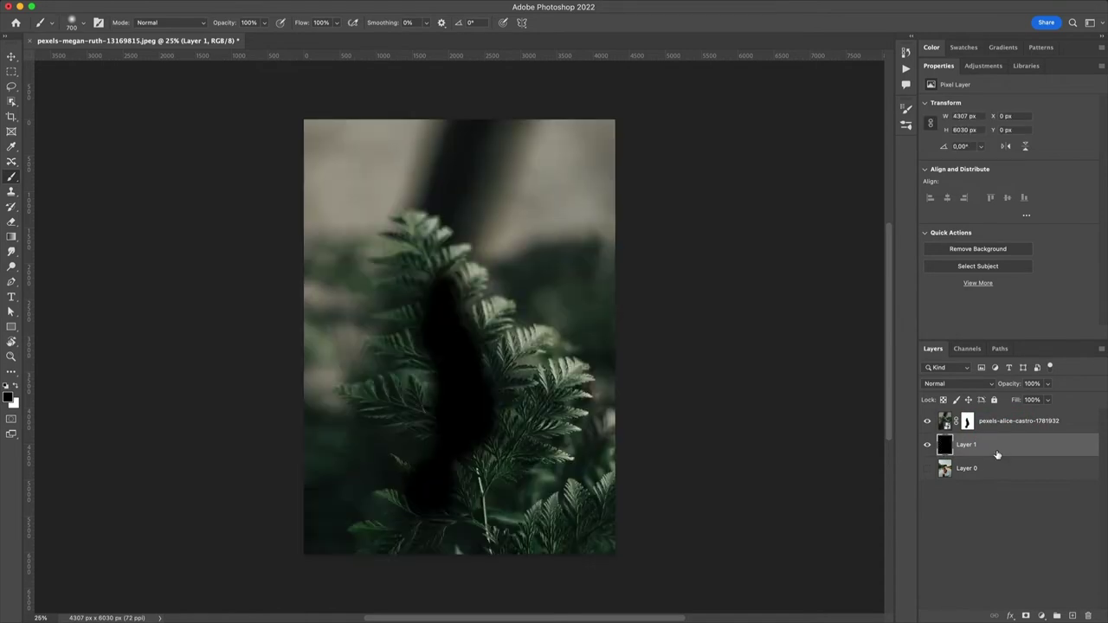
Disable the fern layer's mask to examine the full fern photo against the black layer
double_click(1004, 422)
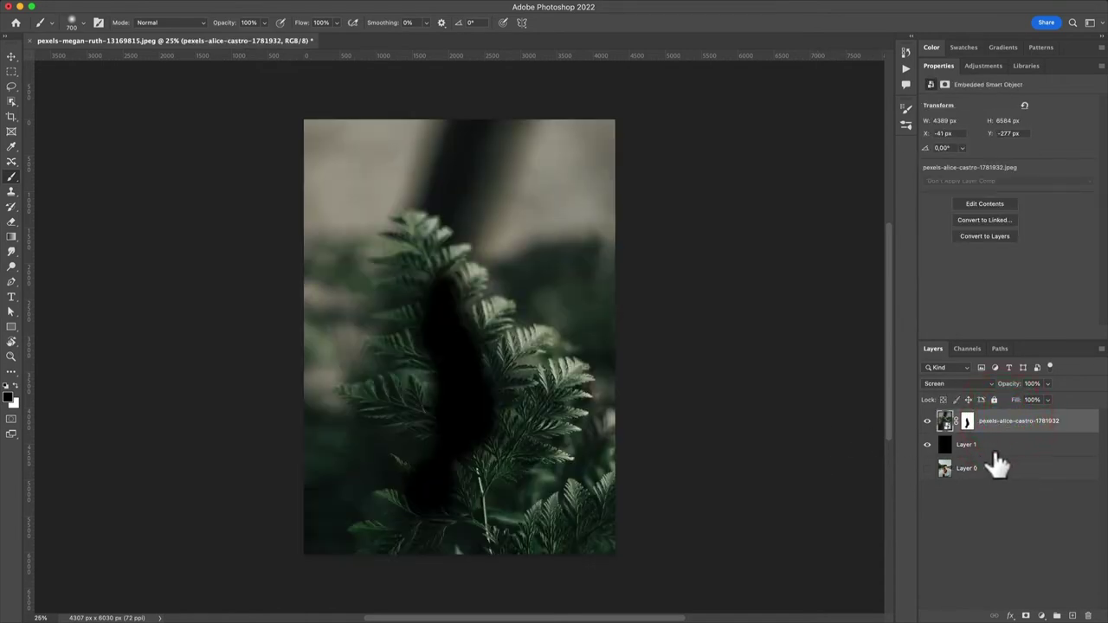
left_click(1001, 451)
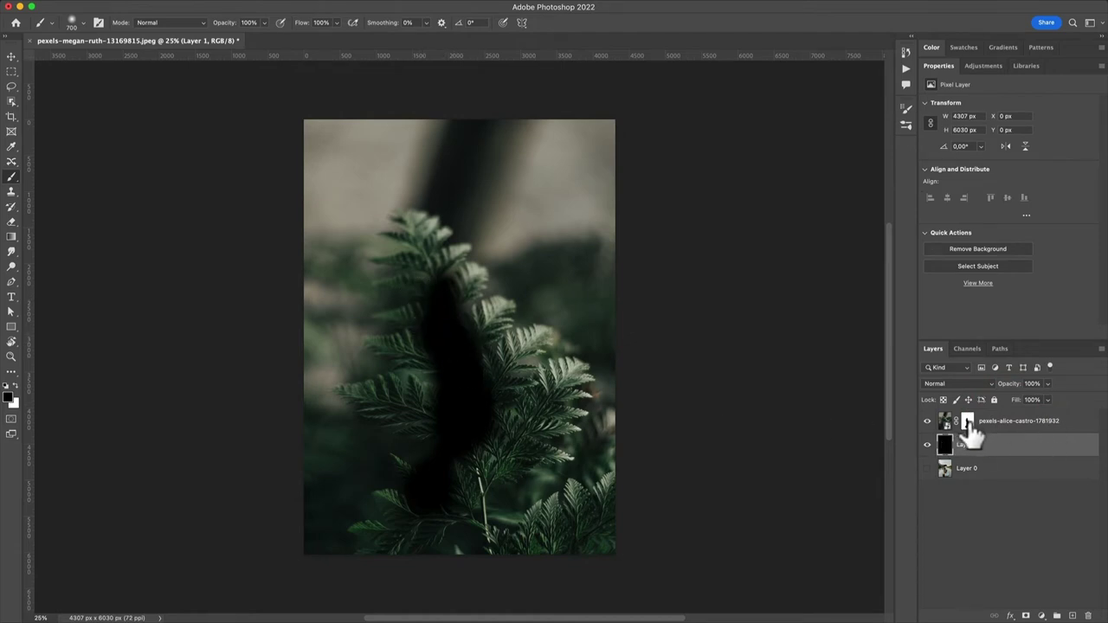
left_click(966, 424, "shift")
left_click(968, 424, "shift")
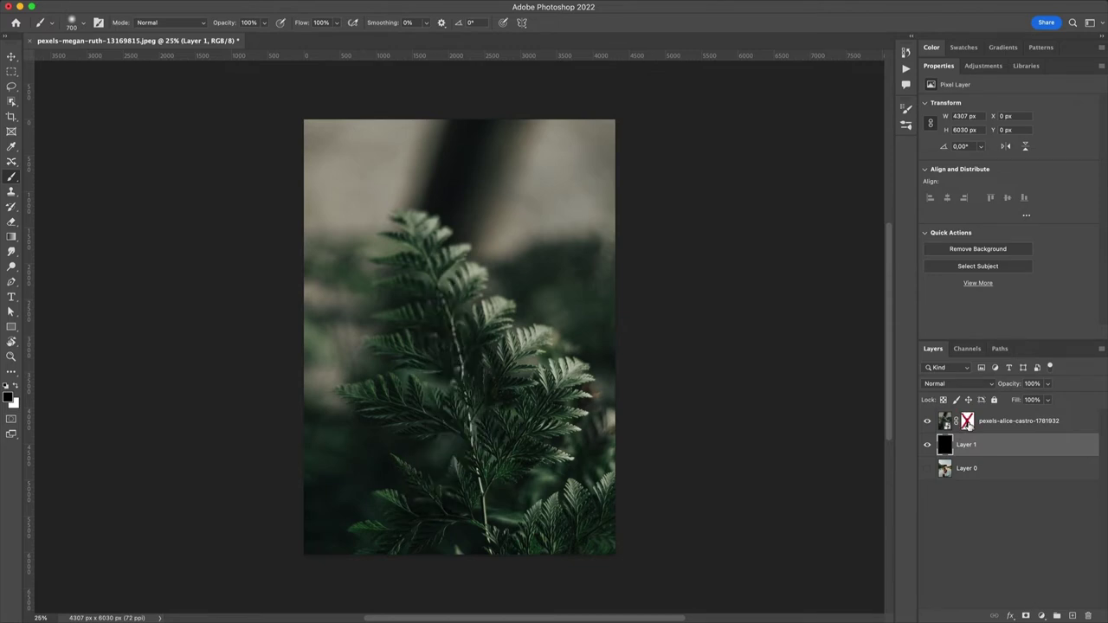
Hide the black Layer 1, show Layer 0 again, and re-enable the fern layer's mask
left_click(926, 444)
left_click(926, 468)
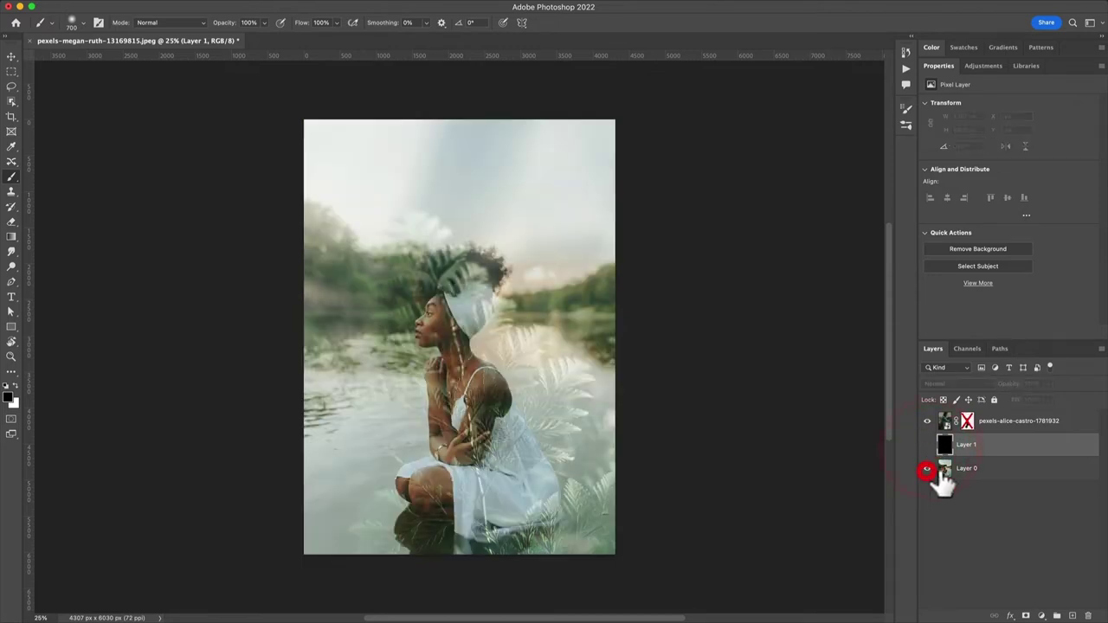
left_click(958, 472)
left_click(967, 423, "shift")
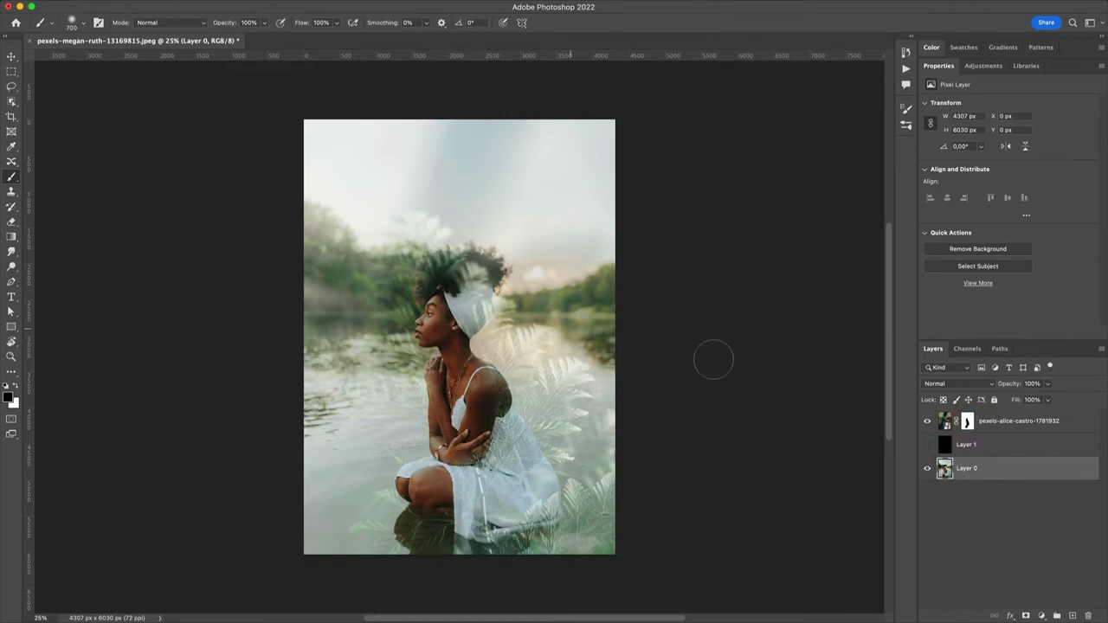
Paint black over the sky on the fern layer's mask with a 1600 px brush, and toggle the mask to compare
left_click(966, 422)
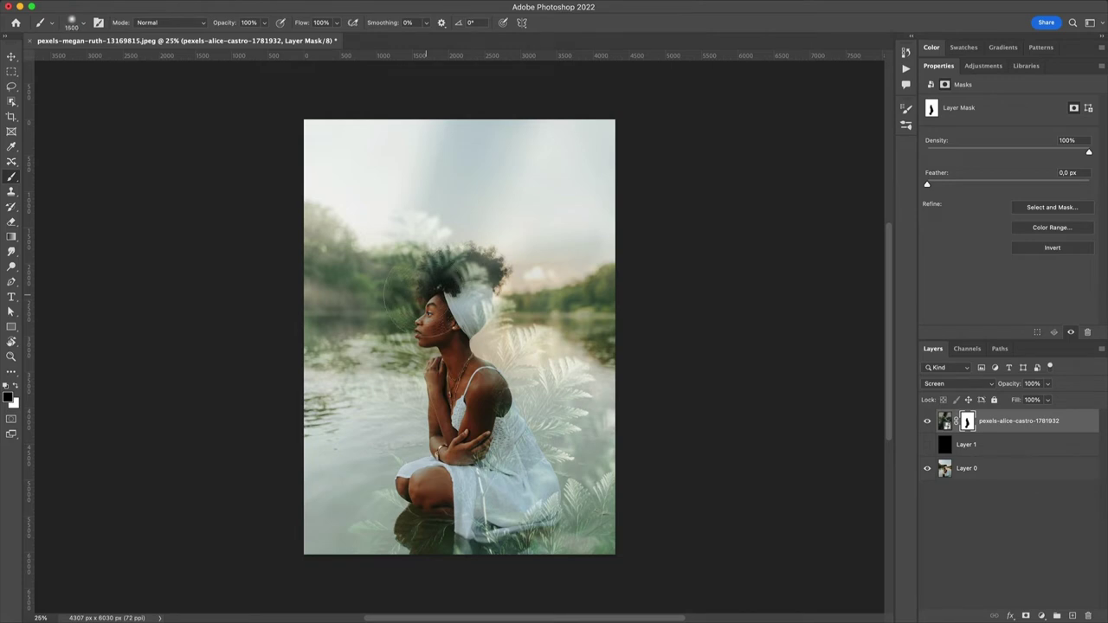
mouse_move(366, 193)
left_mouse_down()
mouse_move(468, 165)
mouse_move(378, 156)
mouse_move(315, 177)
mouse_move(320, 152)
mouse_move(437, 194)
mouse_move(514, 161)
mouse_move(580, 231)
mouse_move(559, 213)
mouse_move(562, 150)
mouse_move(592, 159)
mouse_move(554, 245)
mouse_move(575, 204)
mouse_move(544, 152)
mouse_move(296, 152)
mouse_move(308, 220)
left_mouse_up()
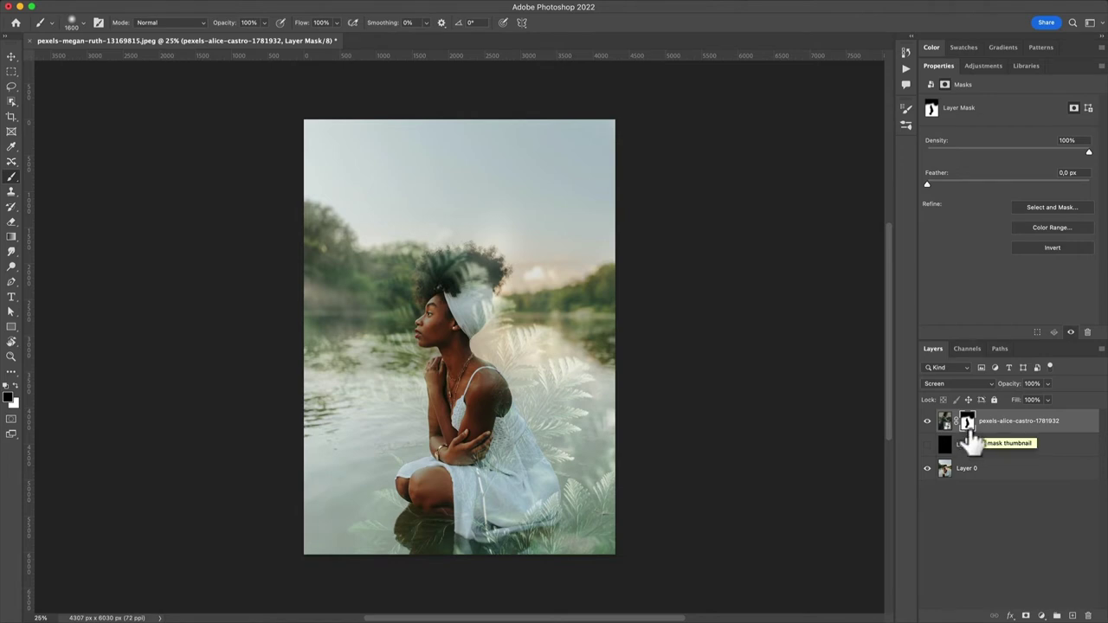
left_click(967, 422, "shift")
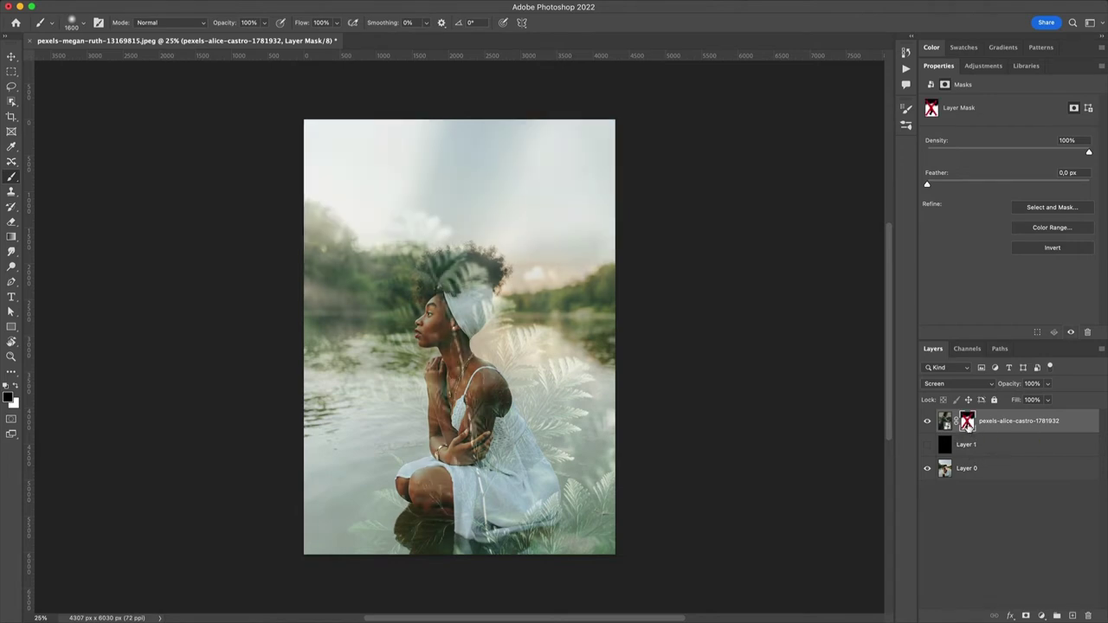
left_click(967, 422, "shift")
left_click(966, 422, "shift")
left_click(966, 422, "shift")
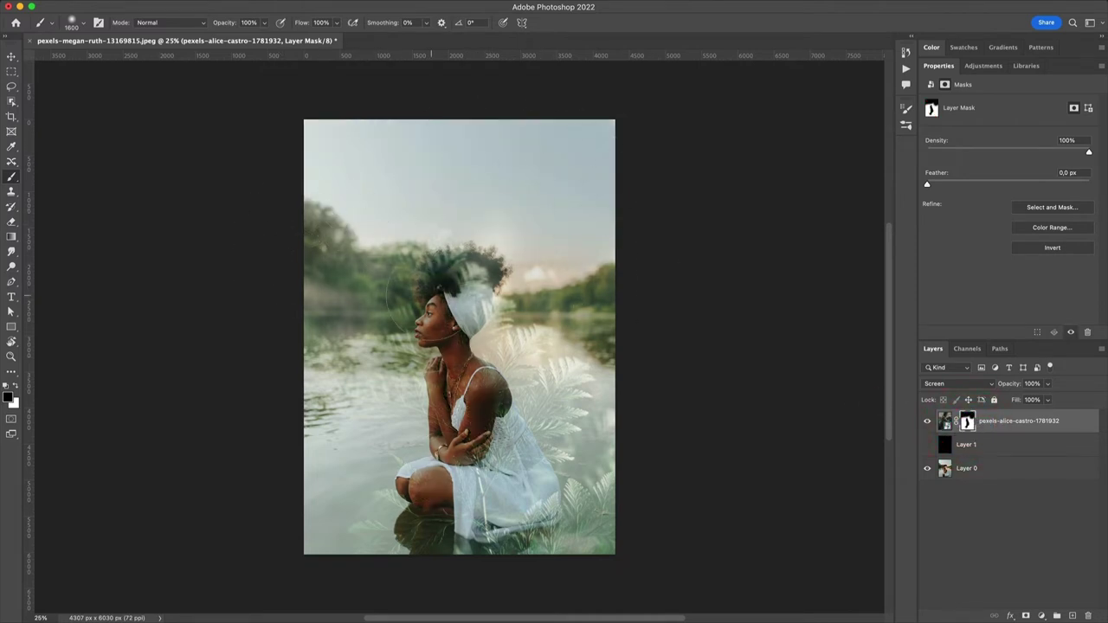
Swap the painting colour to white and paint over the woman on the fern layer's mask to restore the fern there
left_click(967, 423)
key("x")
mouse_move(437, 502)
left_mouse_down()
mouse_move(463, 394)
mouse_move(450, 277)
left_mouse_up()
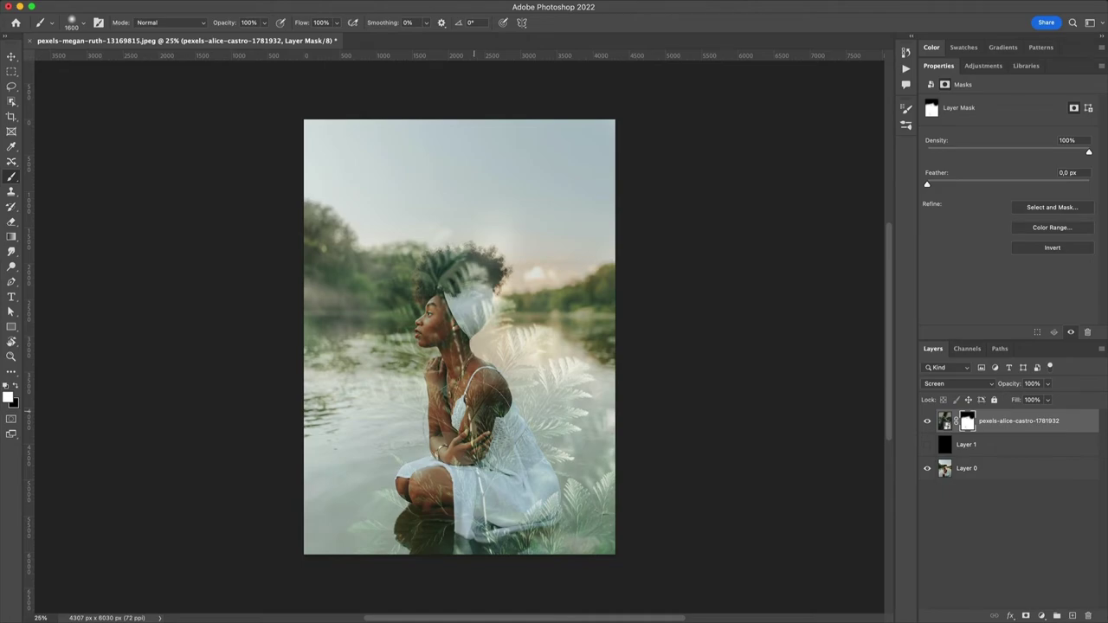
Switch to the Letra M presentation in Canva and highlight the topics "Máscara" and "Motion (design)"
key("super+Tab")
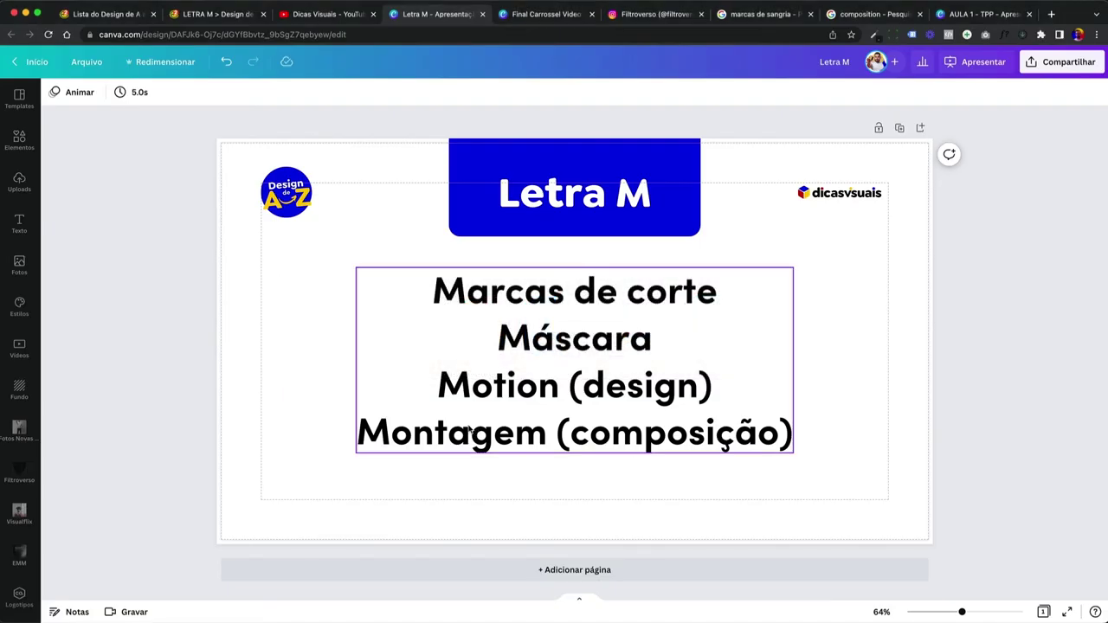
double_click(613, 341)
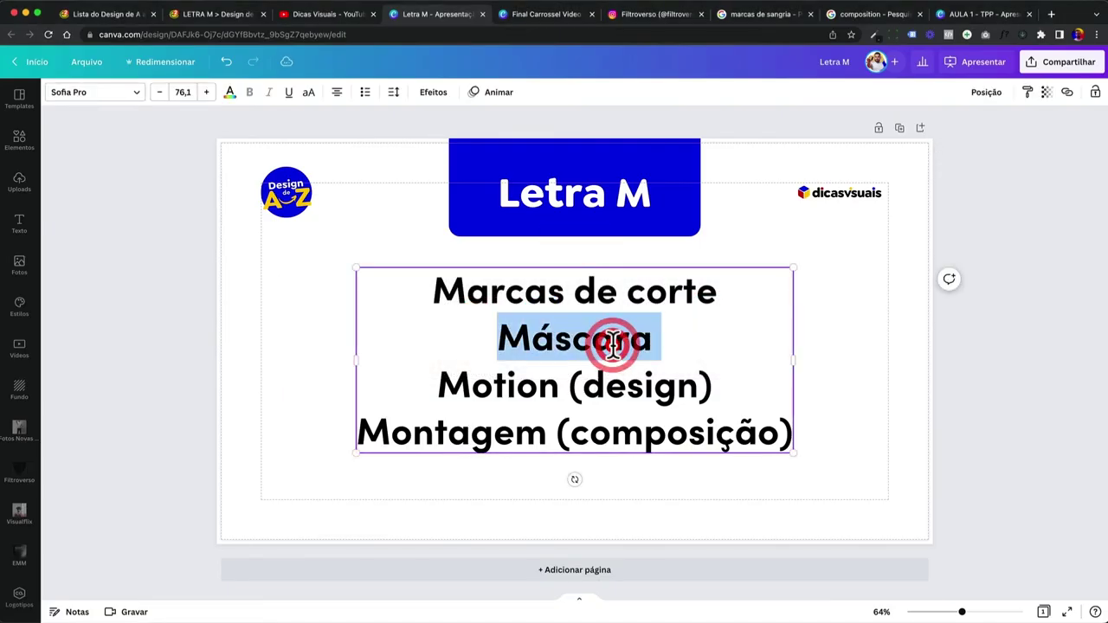
double_click(452, 383)
left_click(443, 381)
left_click_drag(431, 386, 746, 386)
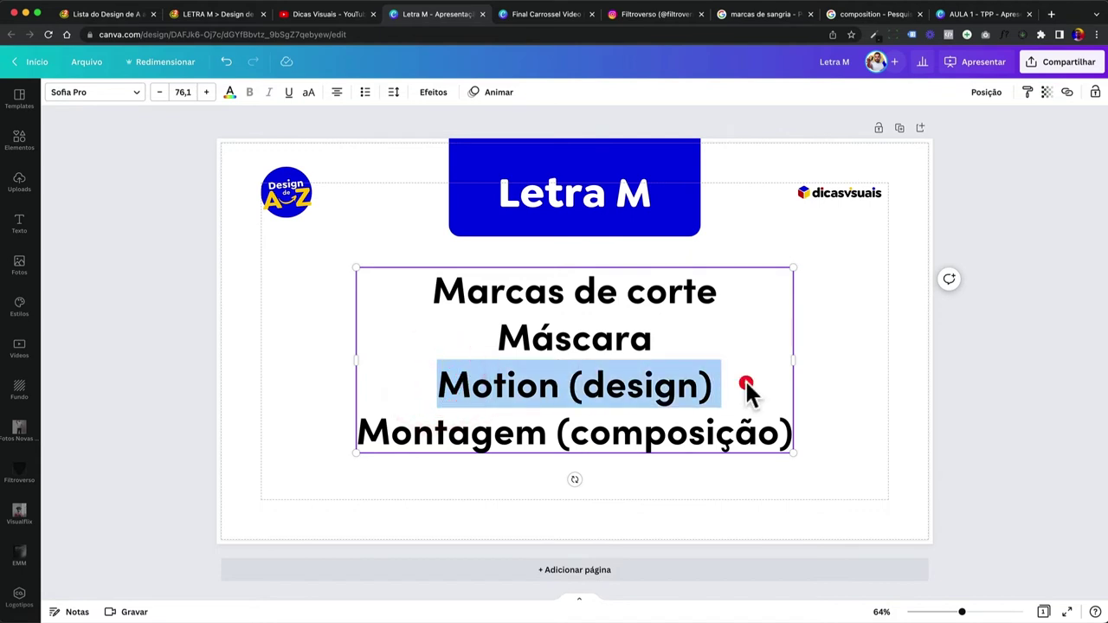
Deselect the topic text, switch to the Dicas Visuais YouTube channel, and search it for "motion", browsing the listed videos
left_click(746, 385)
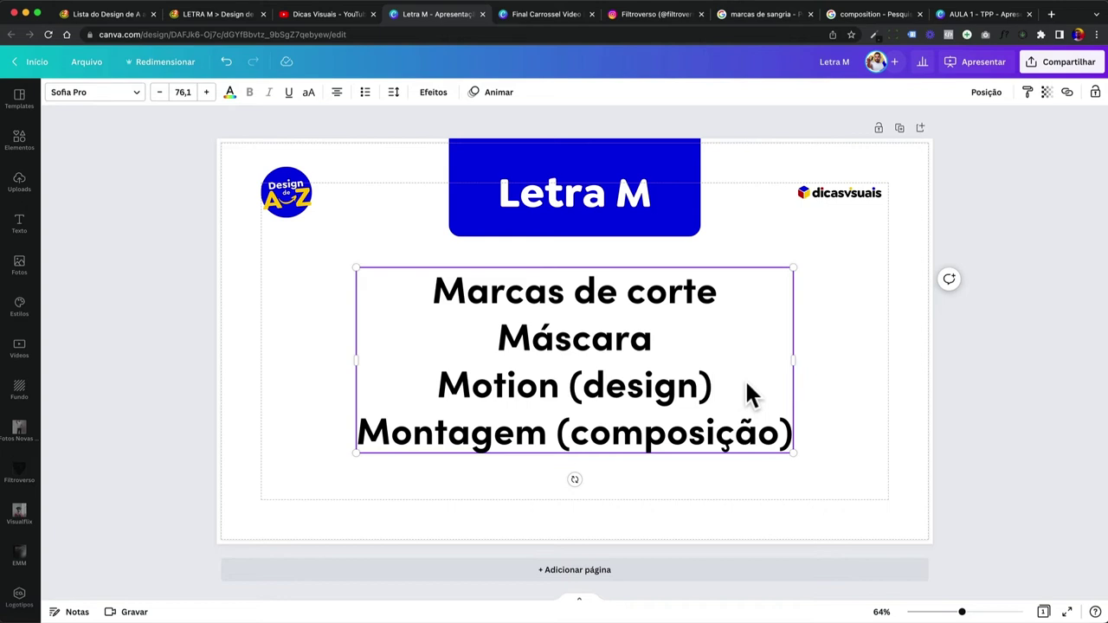
left_click(750, 394)
left_click(326, 14)
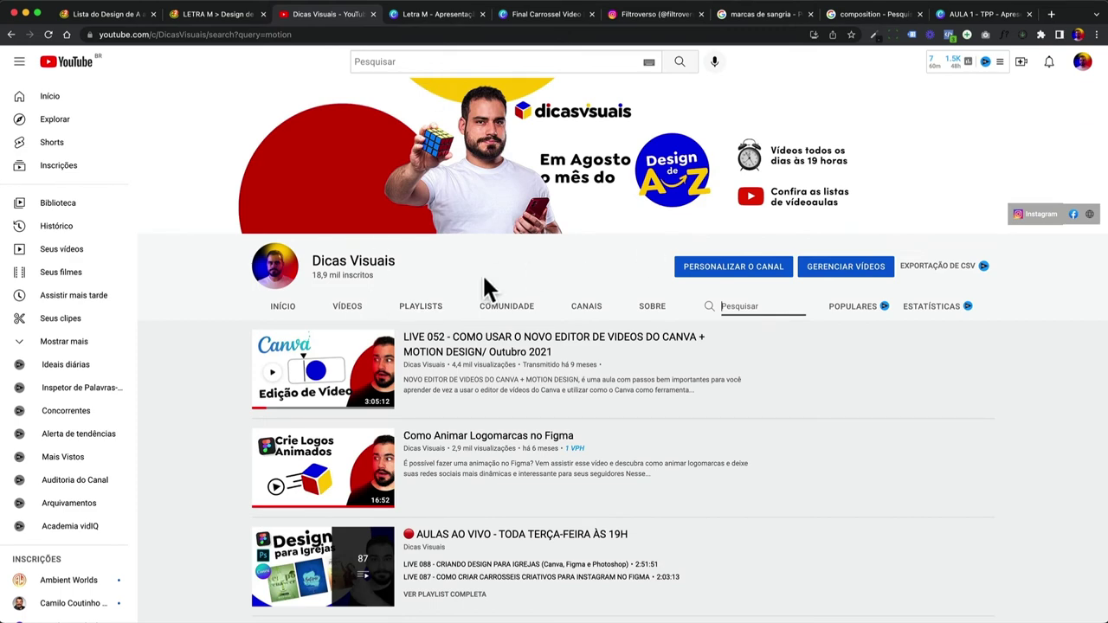
scroll(708, 307, "up", 5)
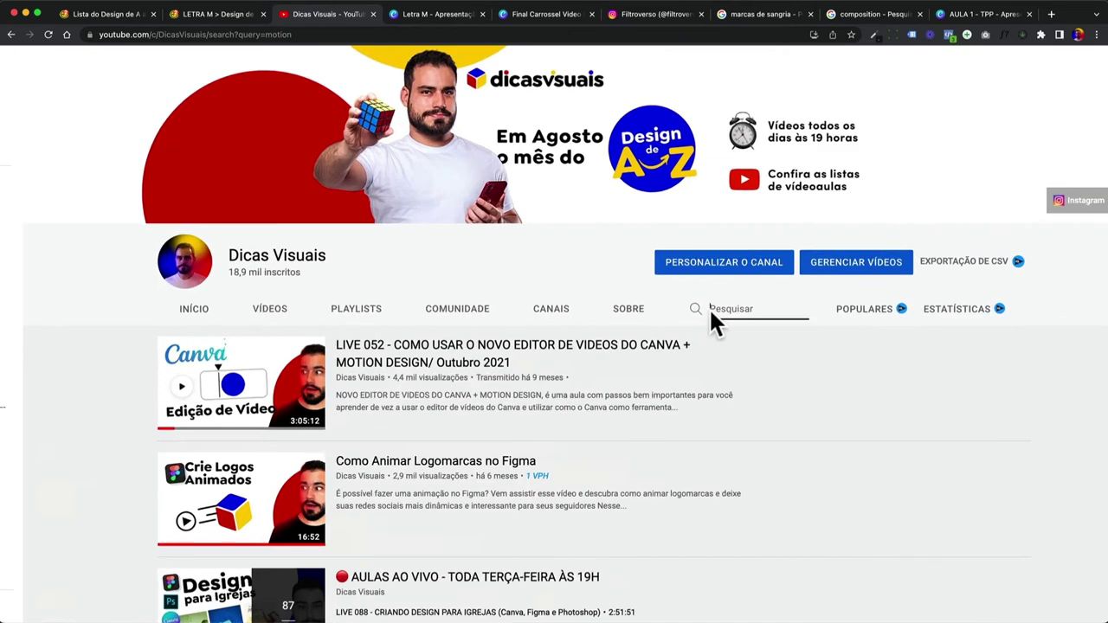
type("motion")
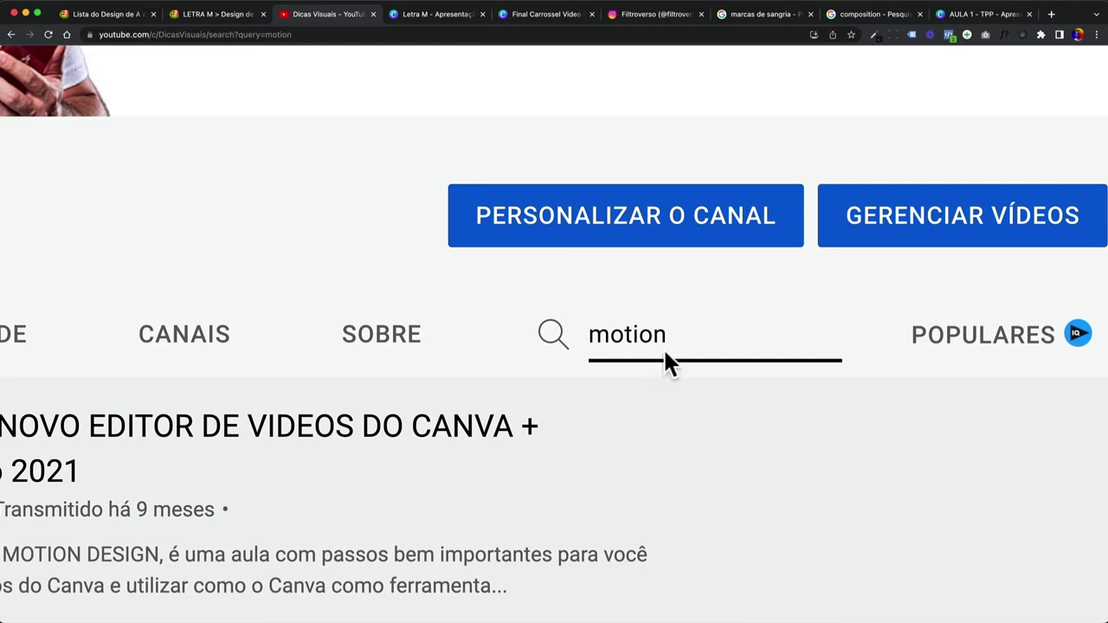
scroll(663, 347, "down", 5)
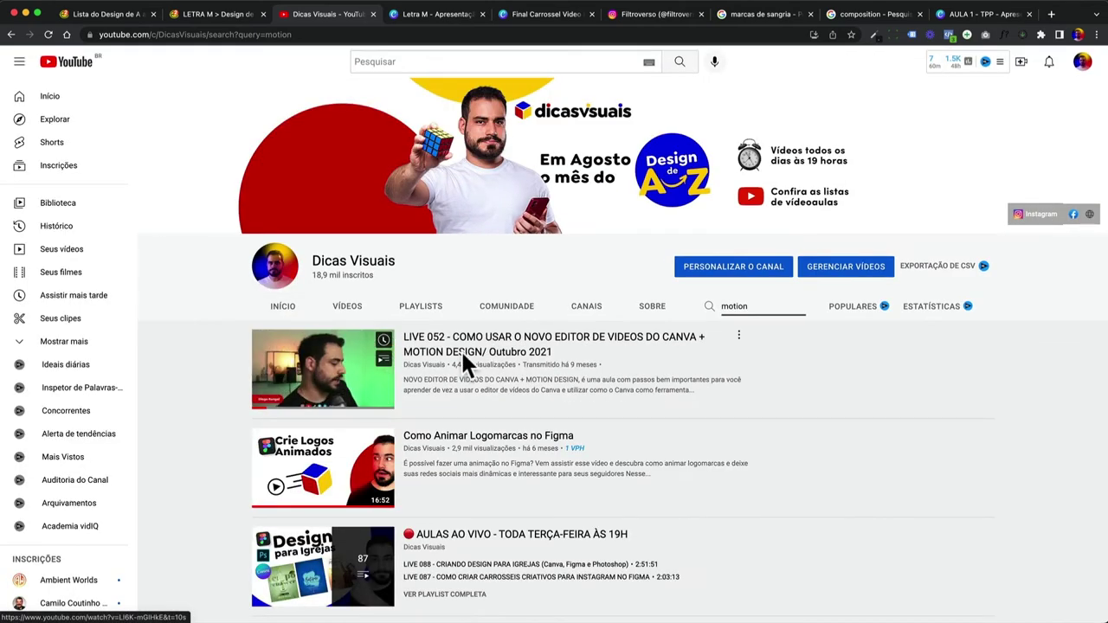
scroll(460, 349, "down", 3)
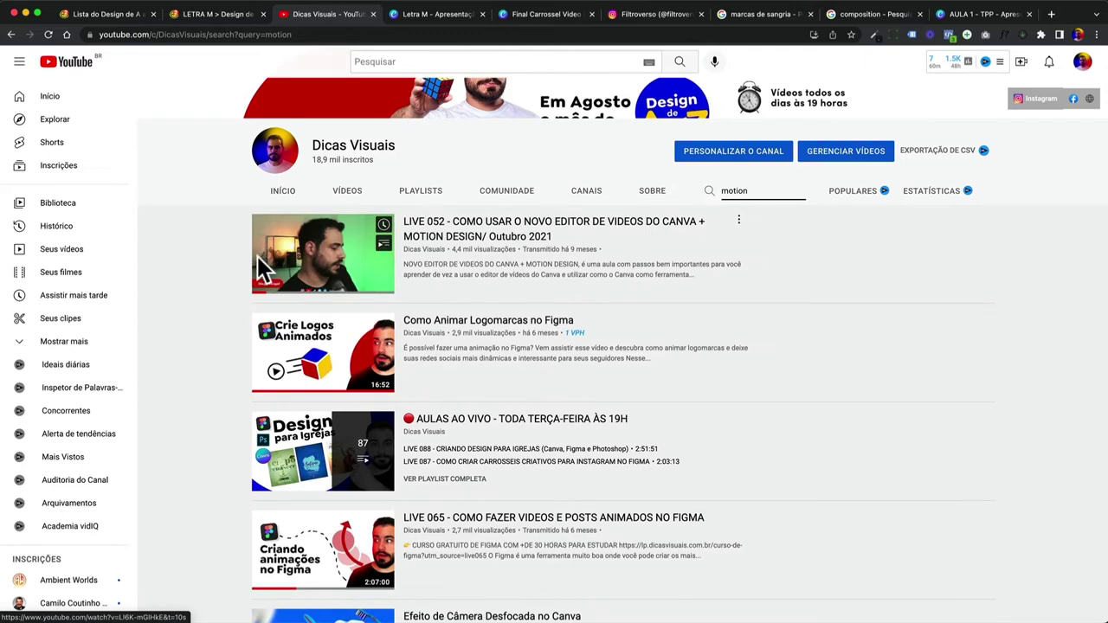
scroll(260, 256, "down", 5)
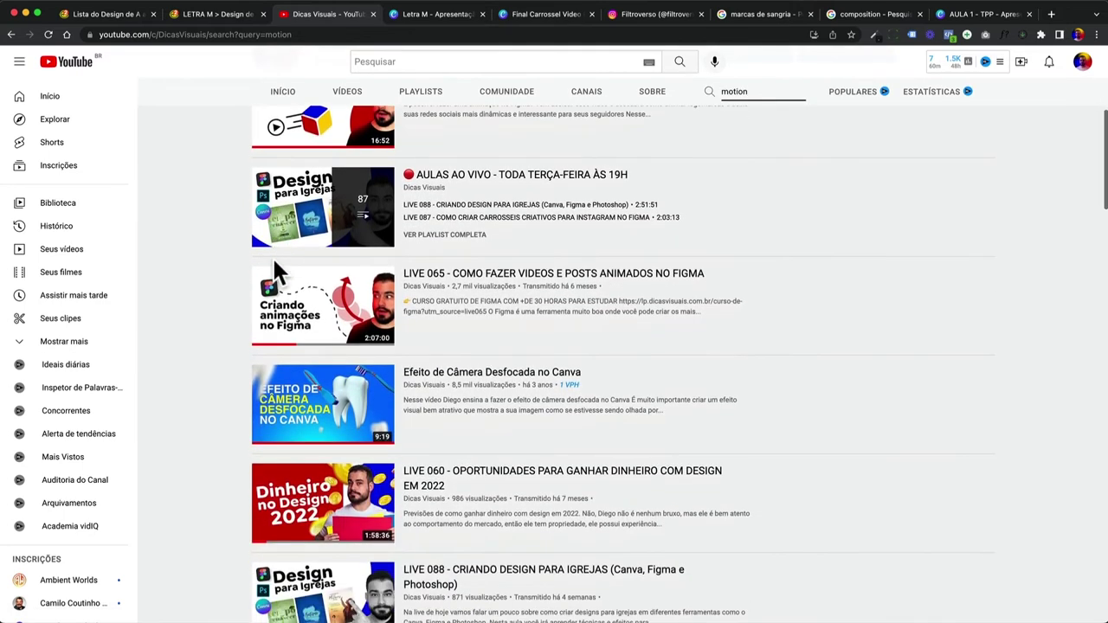
scroll(273, 258, "up", 8)
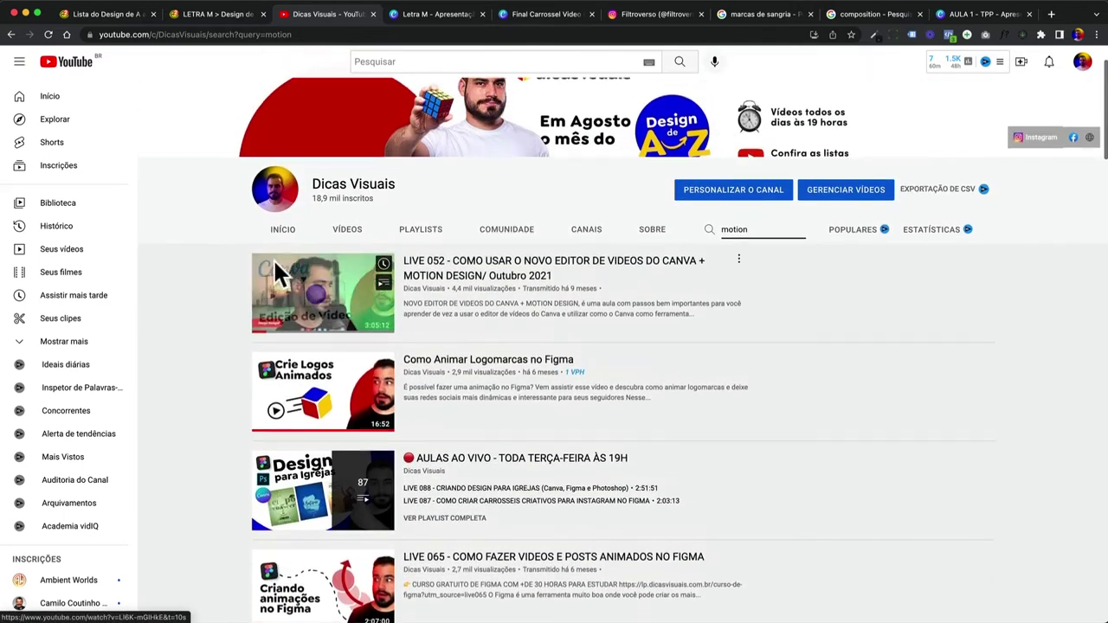
On the Filtroverso Instagram profile, view the carousel "Como um filtro pode ajudar na divulgação de uma empresa" through its last slide, and close it
left_click(647, 17)
scroll(389, 247, "down", 4)
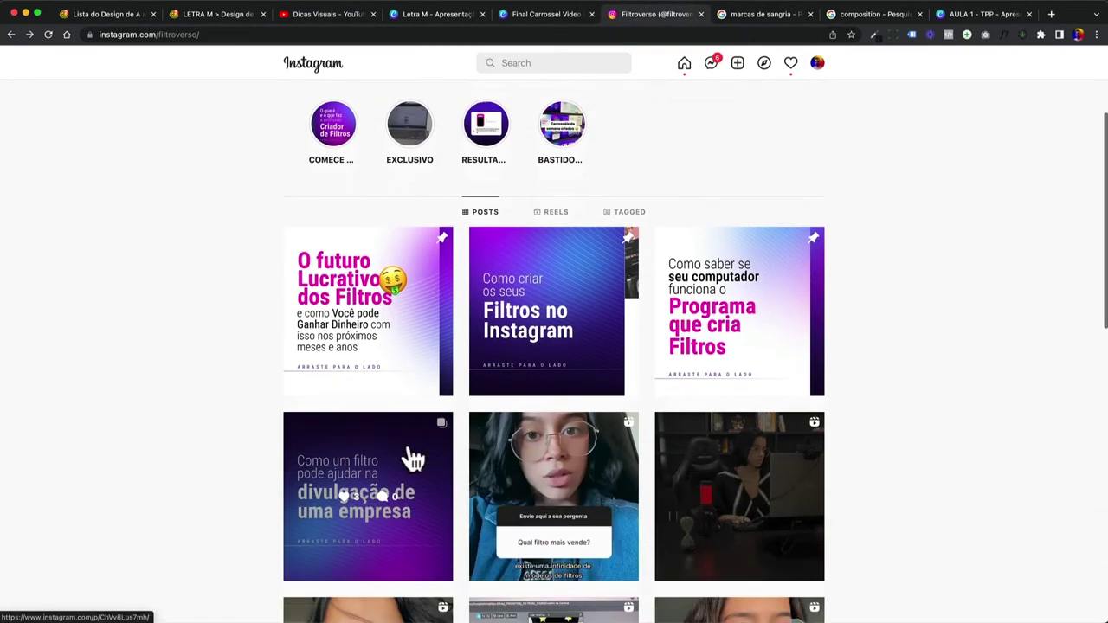
left_click(383, 473)
left_click(599, 332)
left_click(599, 332)
left_click(599, 334)
left_click(600, 335)
left_click(602, 339)
left_click(601, 337)
left_click(600, 338)
left_click(601, 338)
left_click(601, 337)
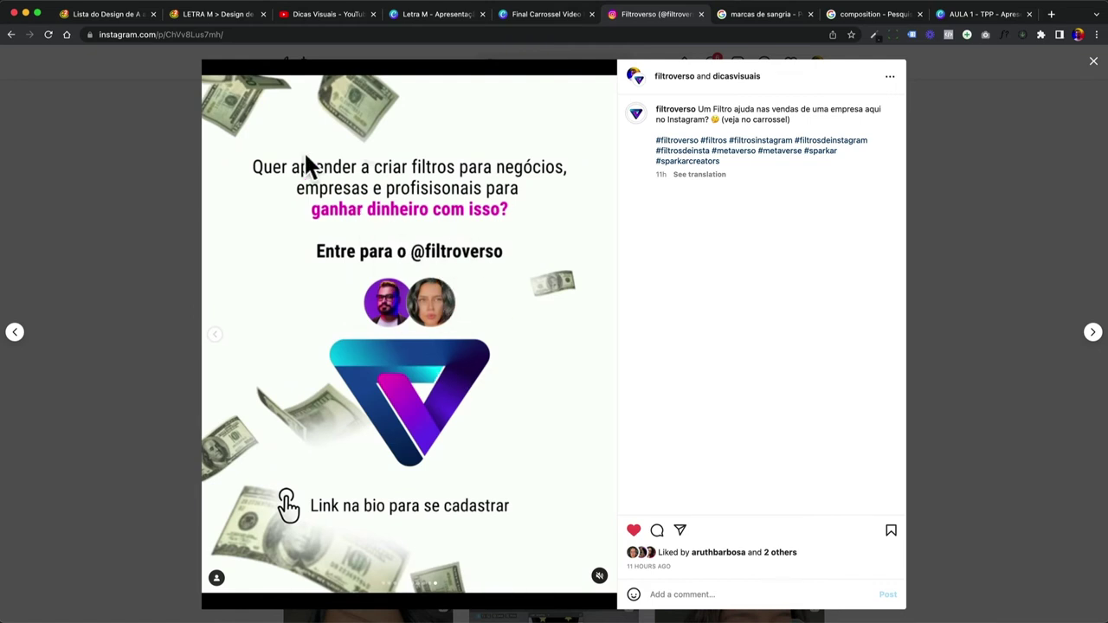
left_click(214, 334)
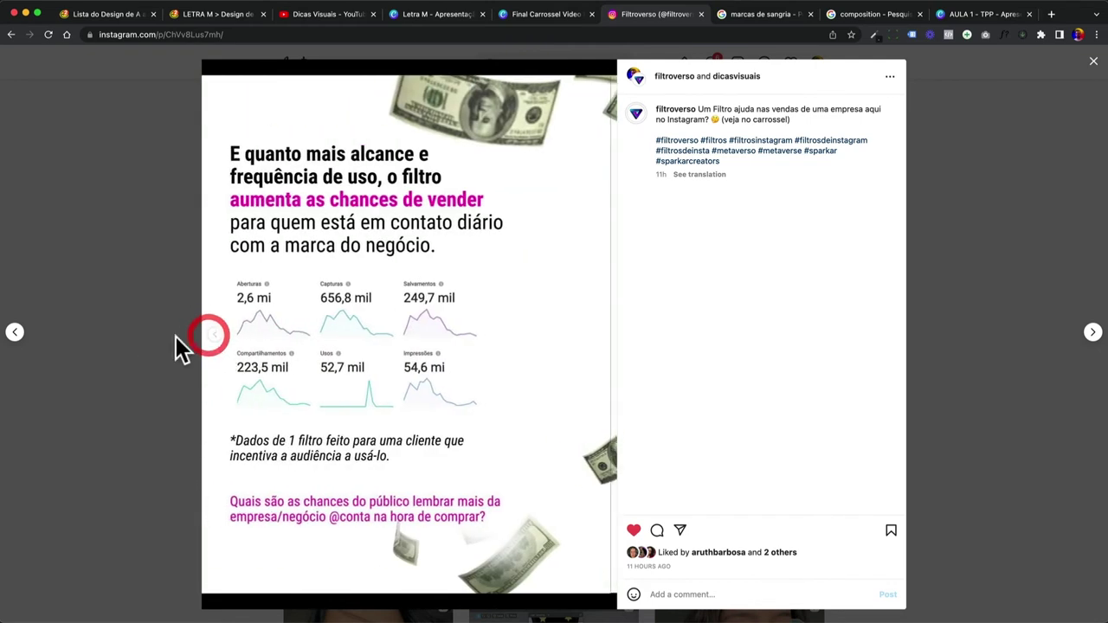
left_click(125, 332)
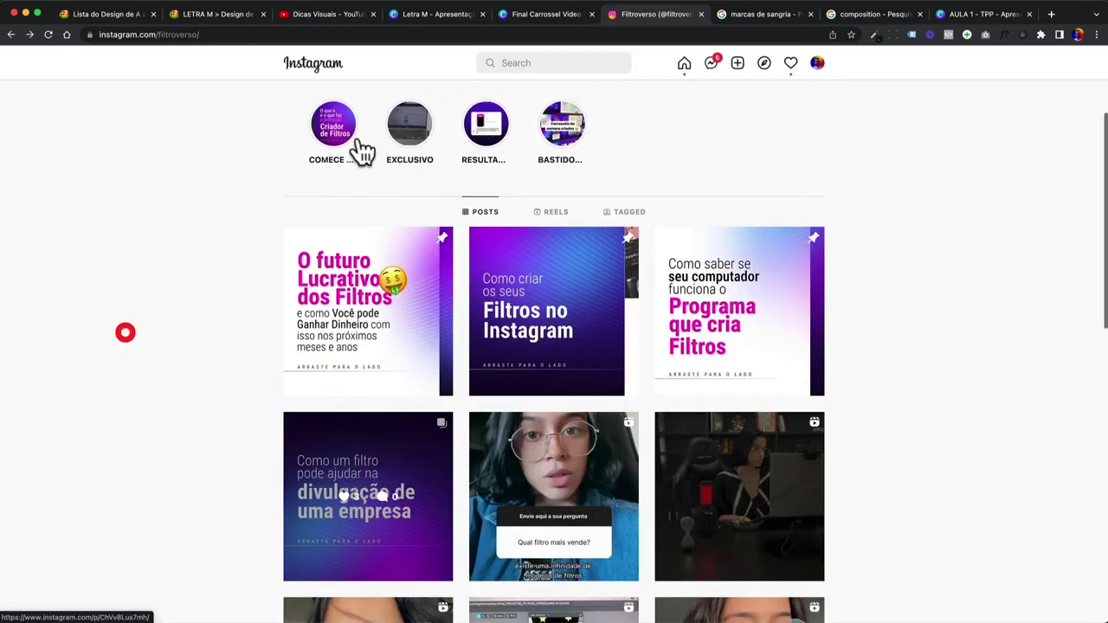
Switch to the "Final Carrossel Video Filtroverso 4x5" design in Canva, preview its animation at several points of the timeline, and close the preview
left_click(545, 14)
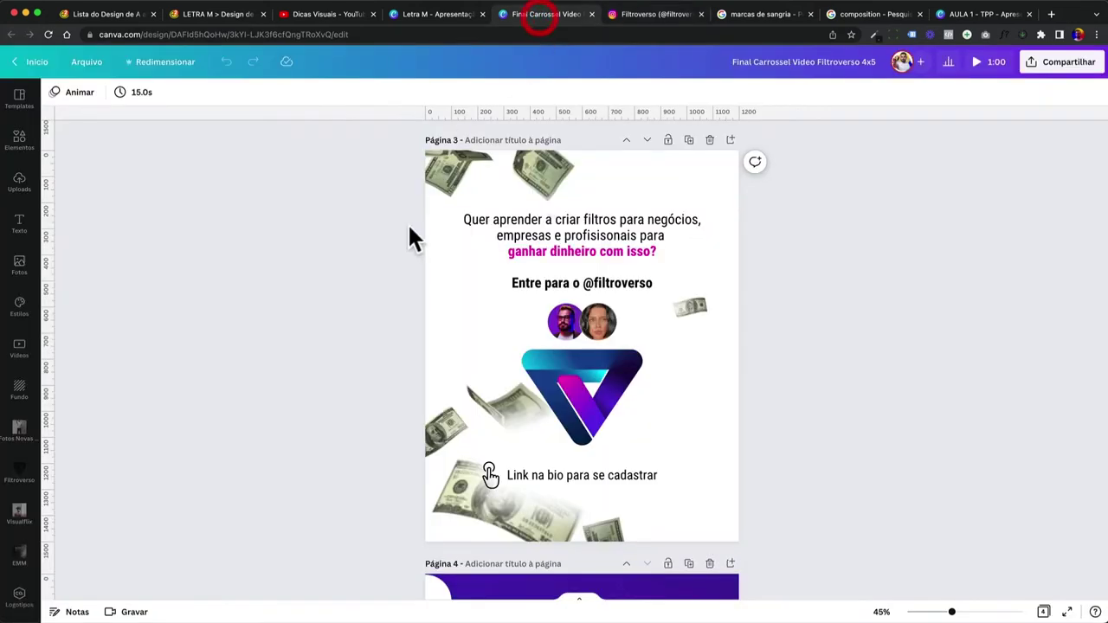
left_click(991, 65)
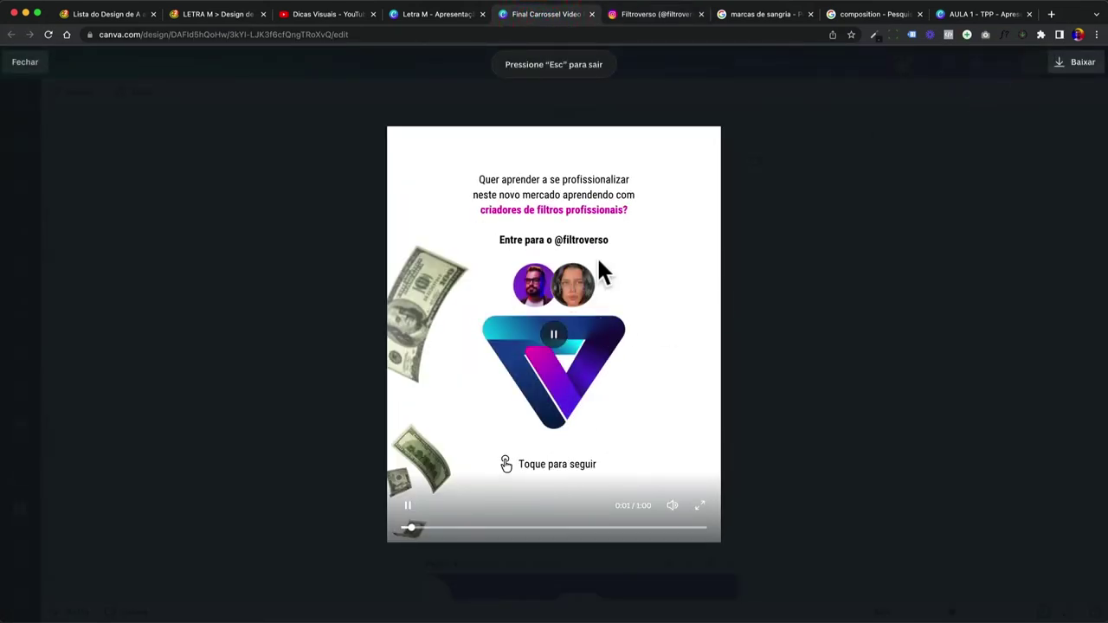
left_click(468, 528)
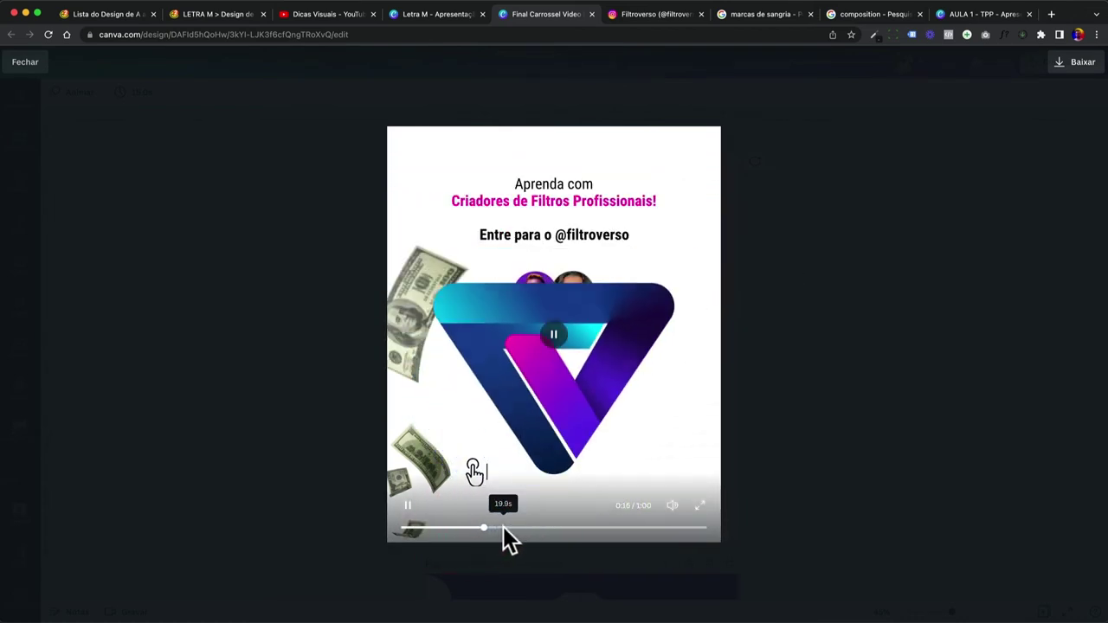
left_click_drag(510, 527, 562, 528)
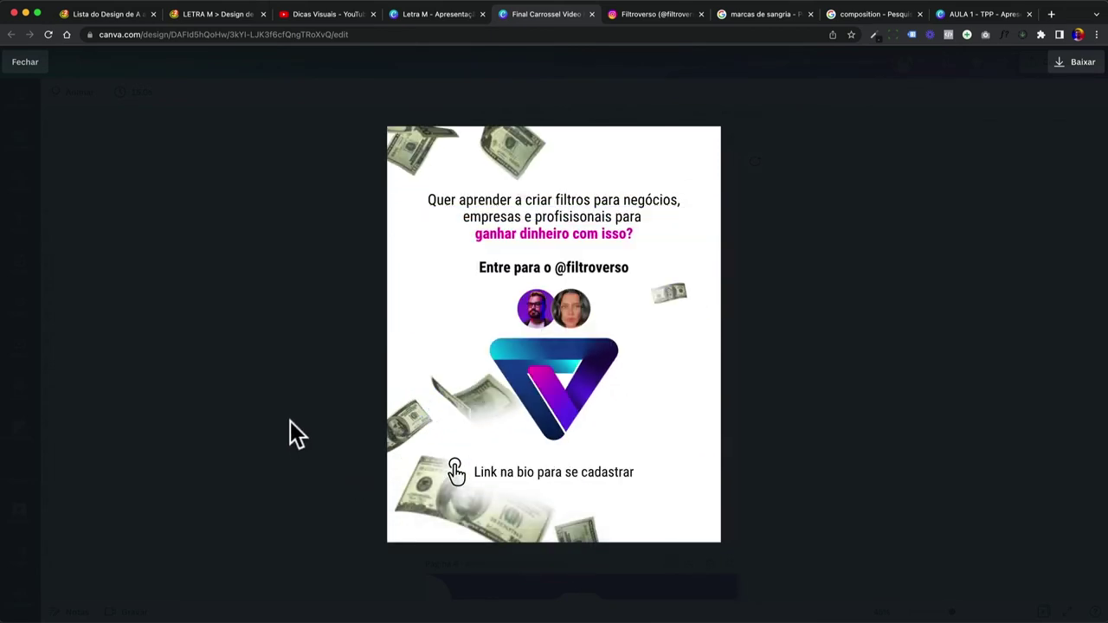
left_click(290, 420)
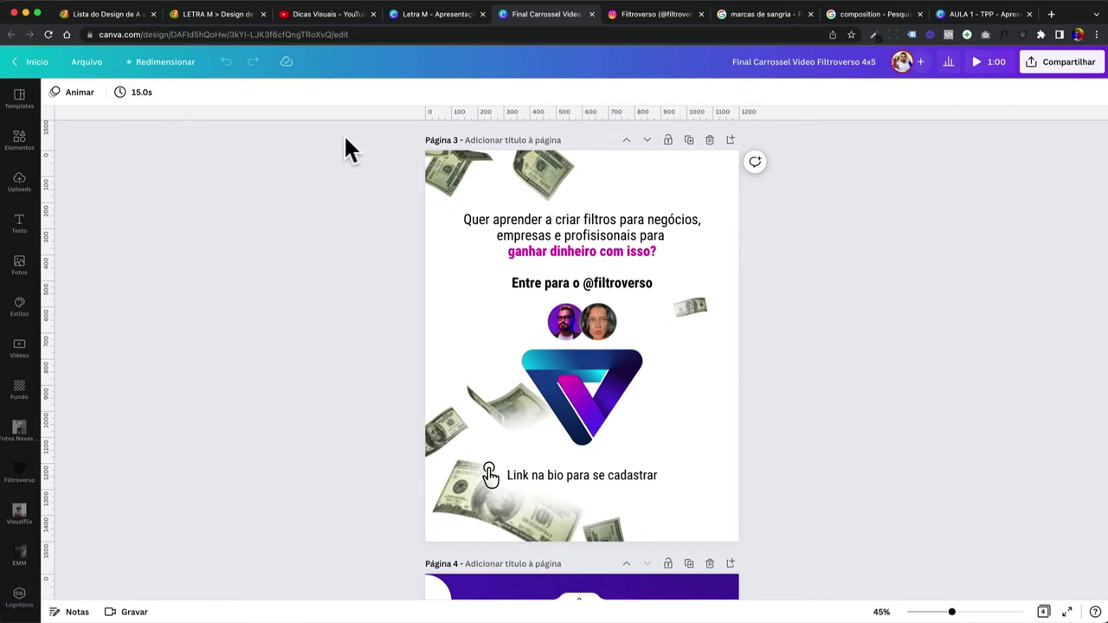
Return to the Dicas Visuais YouTube channel and look through more of the "motion" search results
left_click(322, 16)
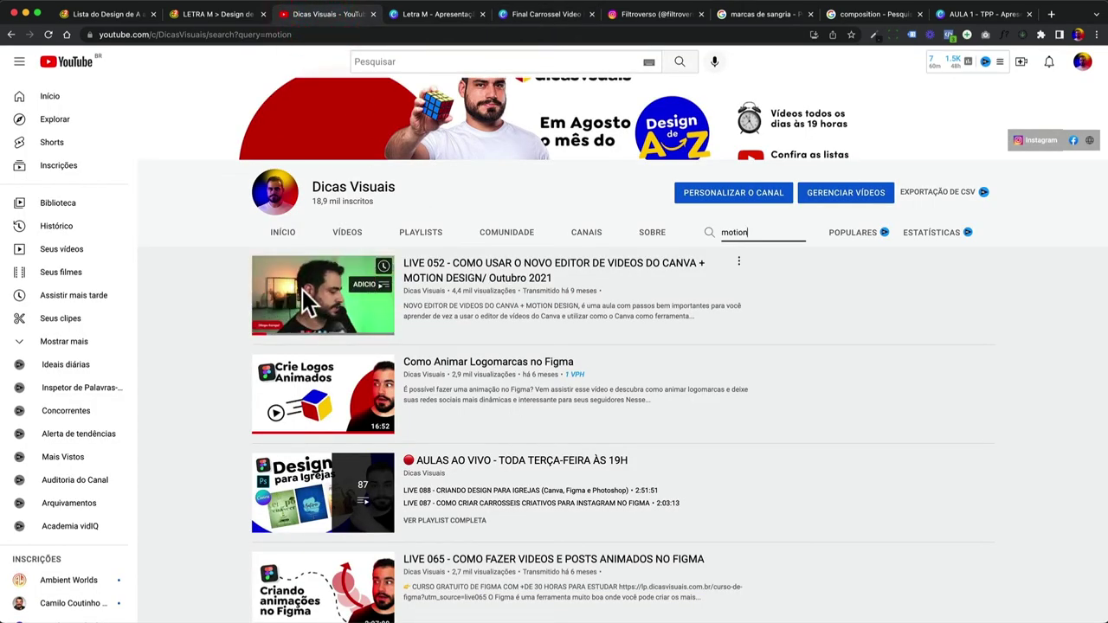
scroll(304, 297, "down", 1)
scroll(305, 296, "down", 10)
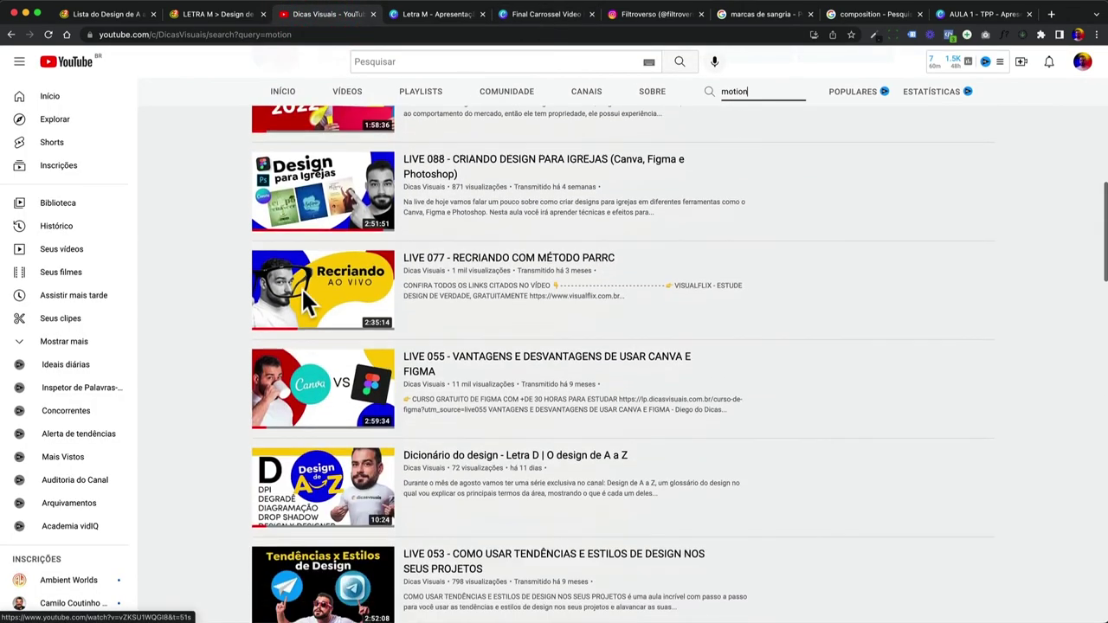
scroll(303, 296, "up", 10)
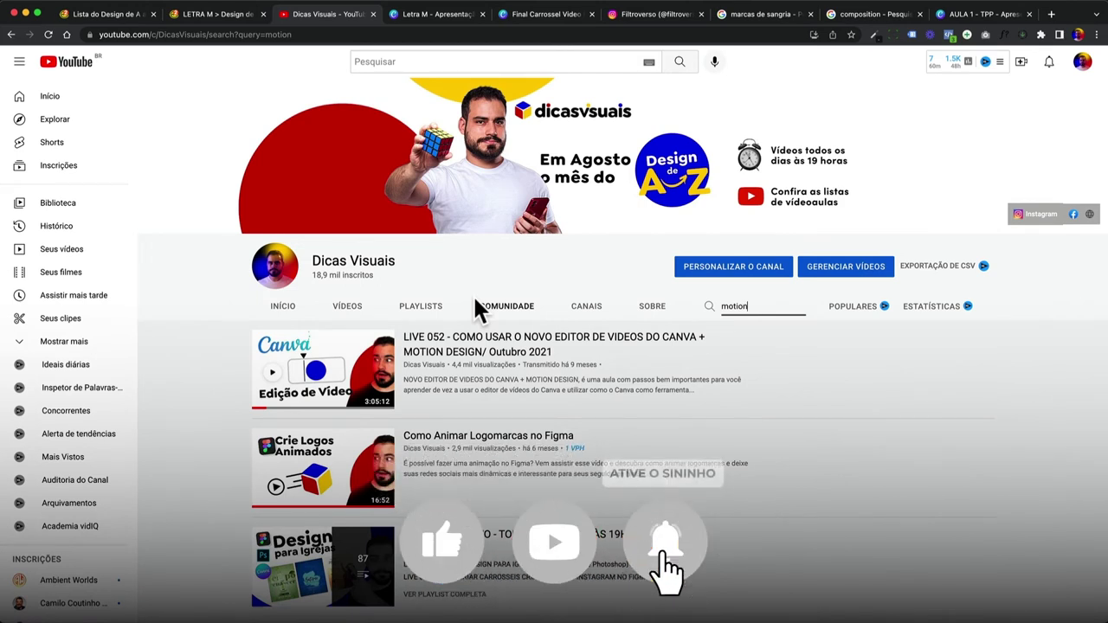
Search Google Images for "after effects" in place of the "marcas de sangria" search
left_click(771, 15)
left_click(210, 64)
type("afte")
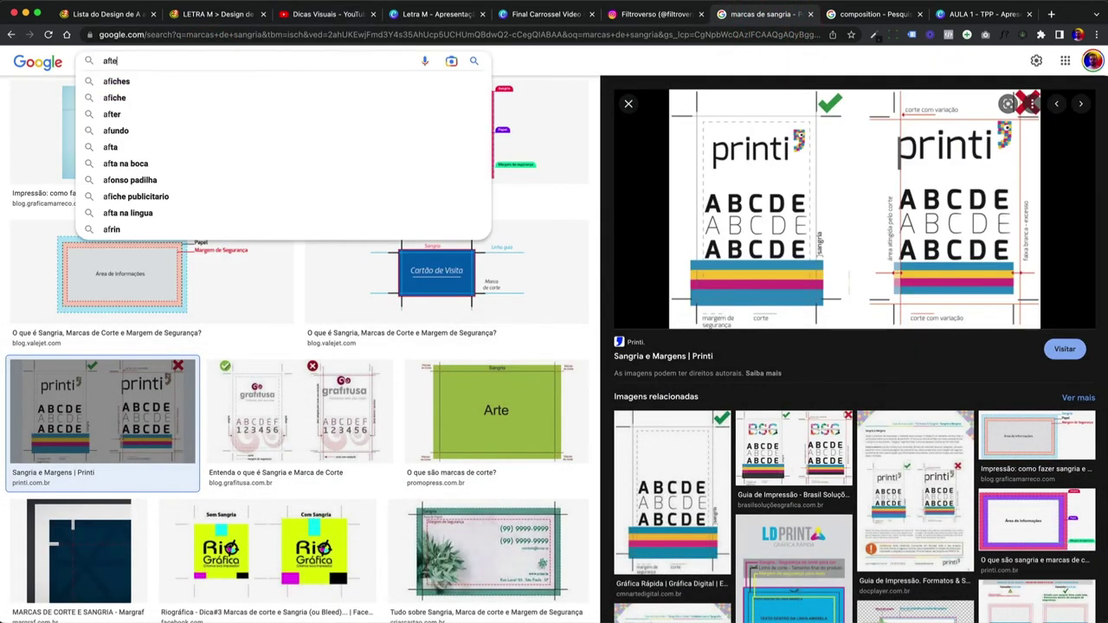
type("r effects")
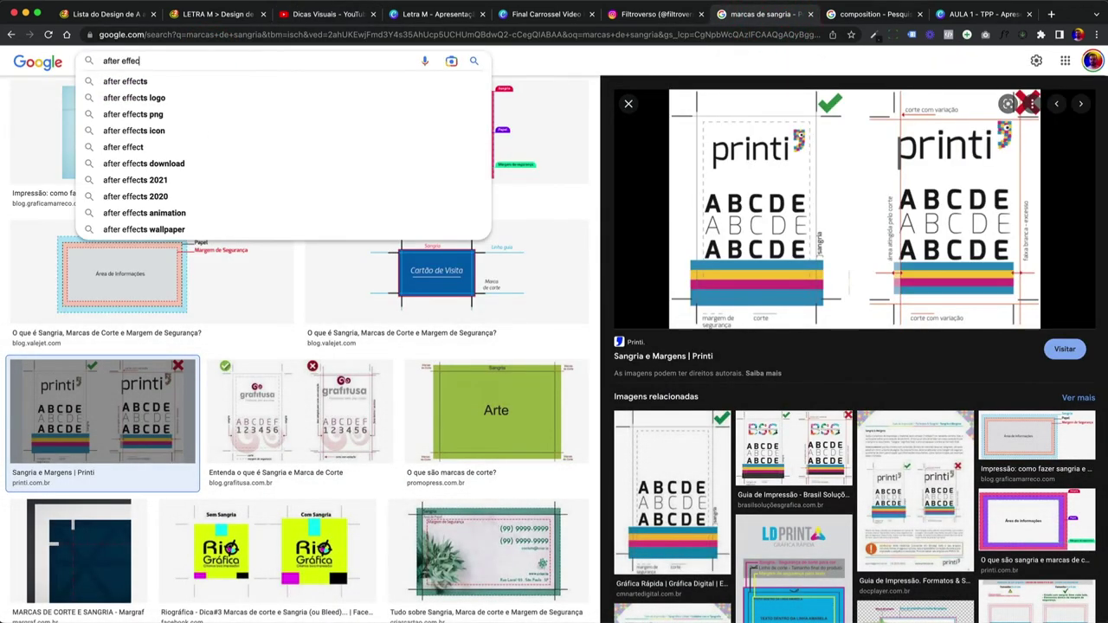
key("Return")
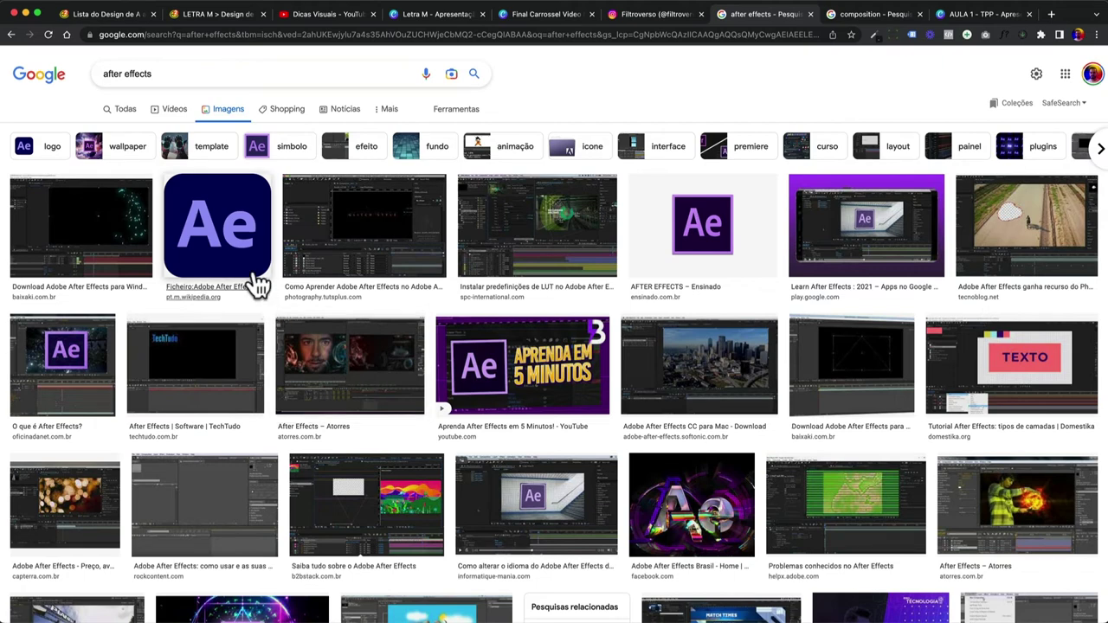
Preview the After Effects interface images from Baixaki, Atorres and ProWay among the image results
left_click(89, 253)
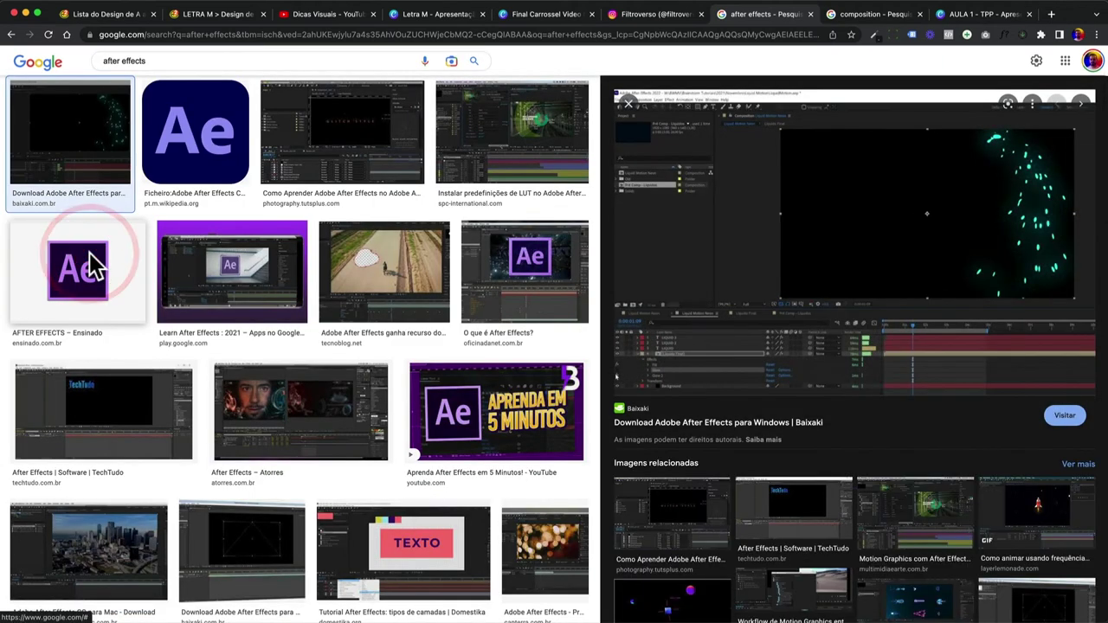
left_click(281, 410)
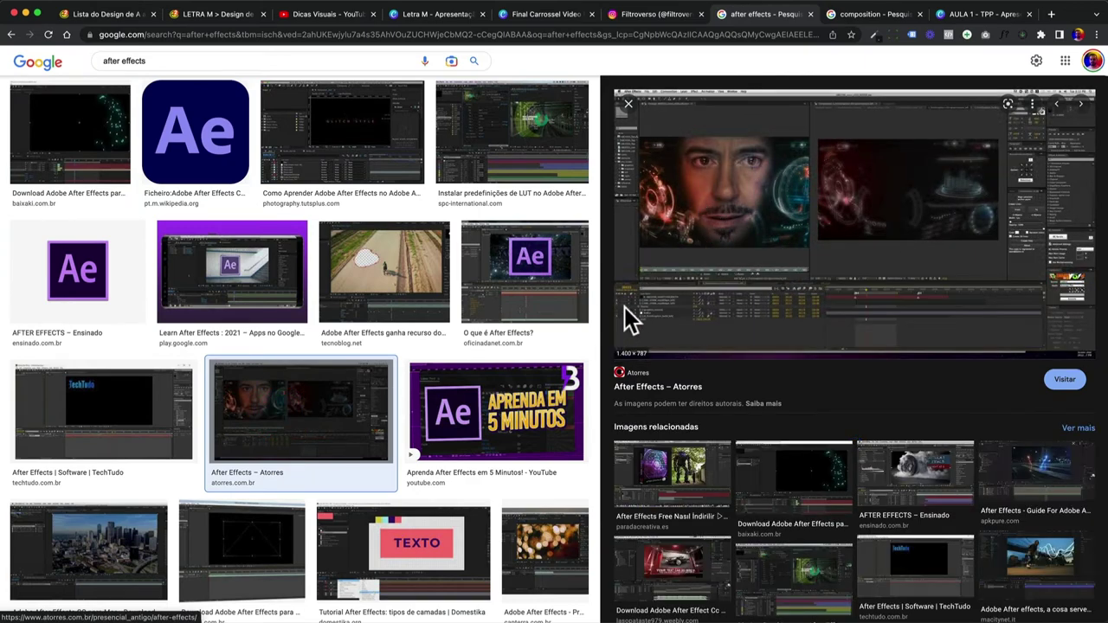
scroll(437, 433, "down", 5)
scroll(439, 430, "down", 3)
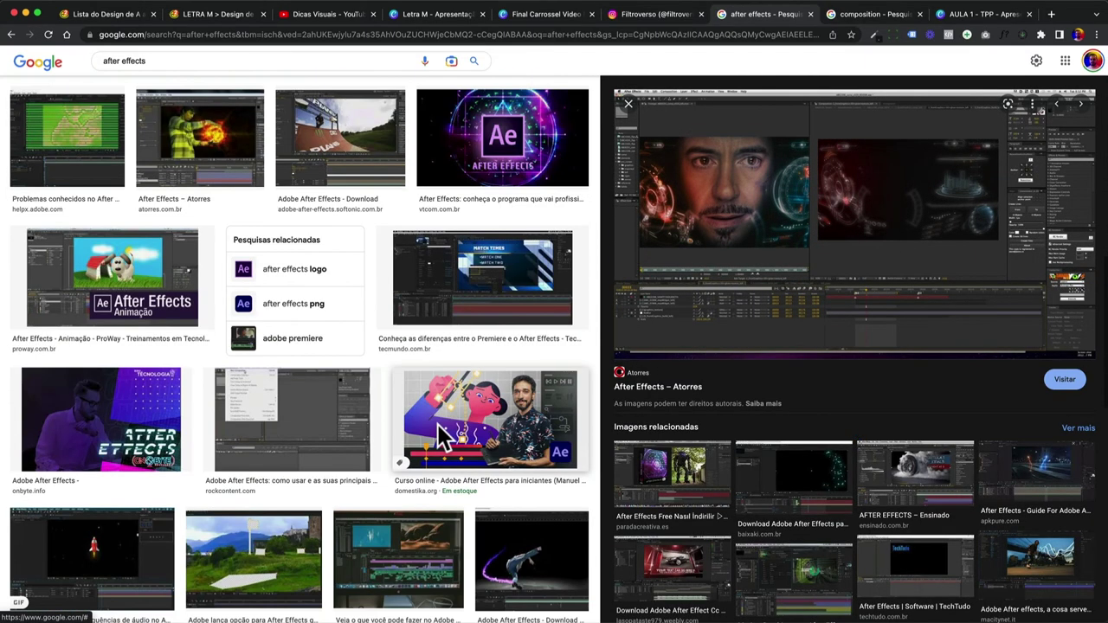
left_click(158, 286)
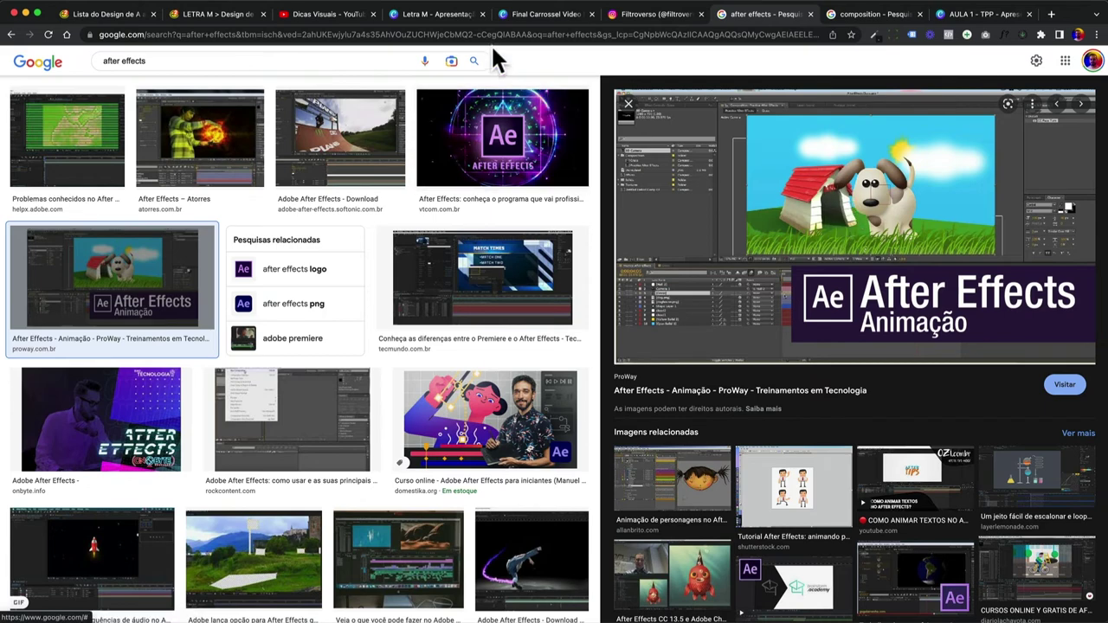
Switch back to the Letra M presentation in Canva and highlight the topic "Motion (design)"
left_click(452, 17)
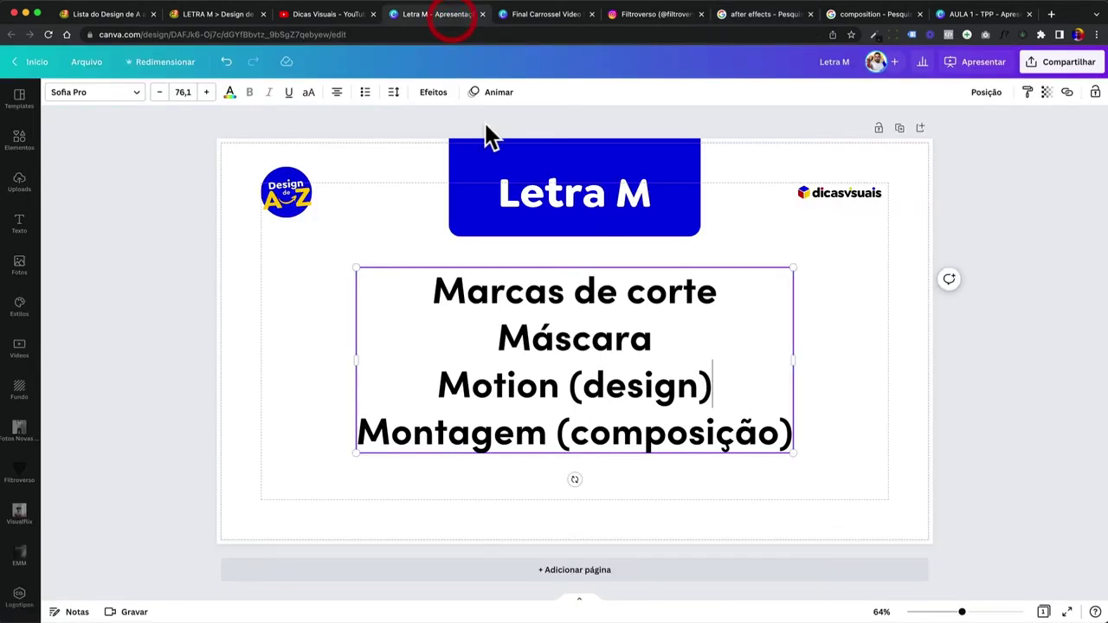
left_click(471, 383)
left_click_drag(480, 391, 770, 386)
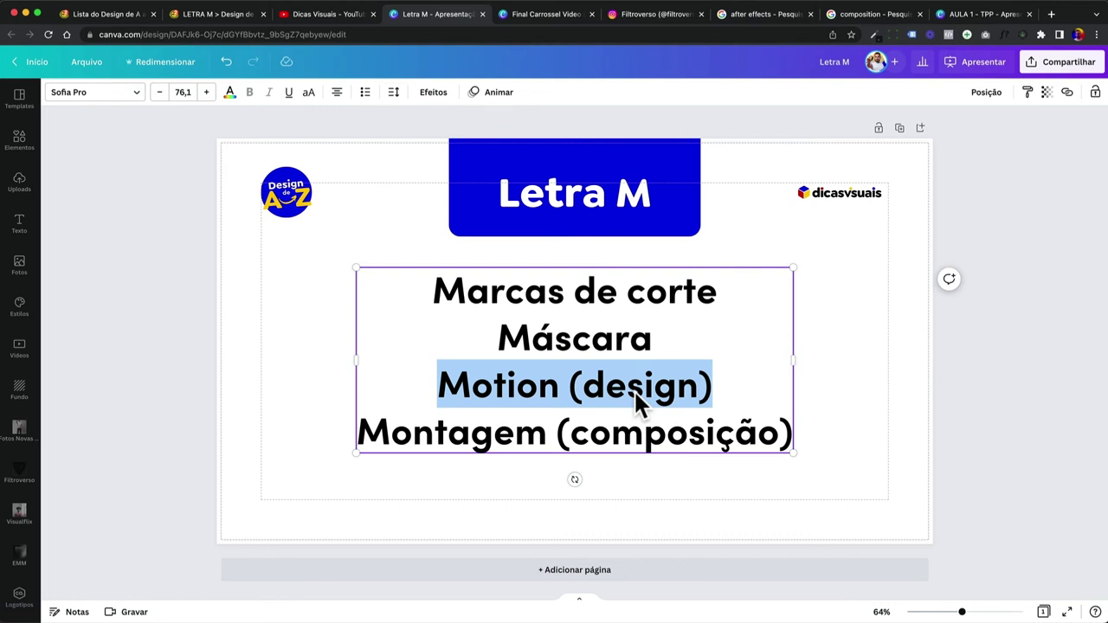
Highlight the topic "Montagem (composição)" and its word "Montagem" on the slide, and clear the selection
left_click(457, 432)
left_click_drag(425, 434, 784, 438)
left_click(784, 438)
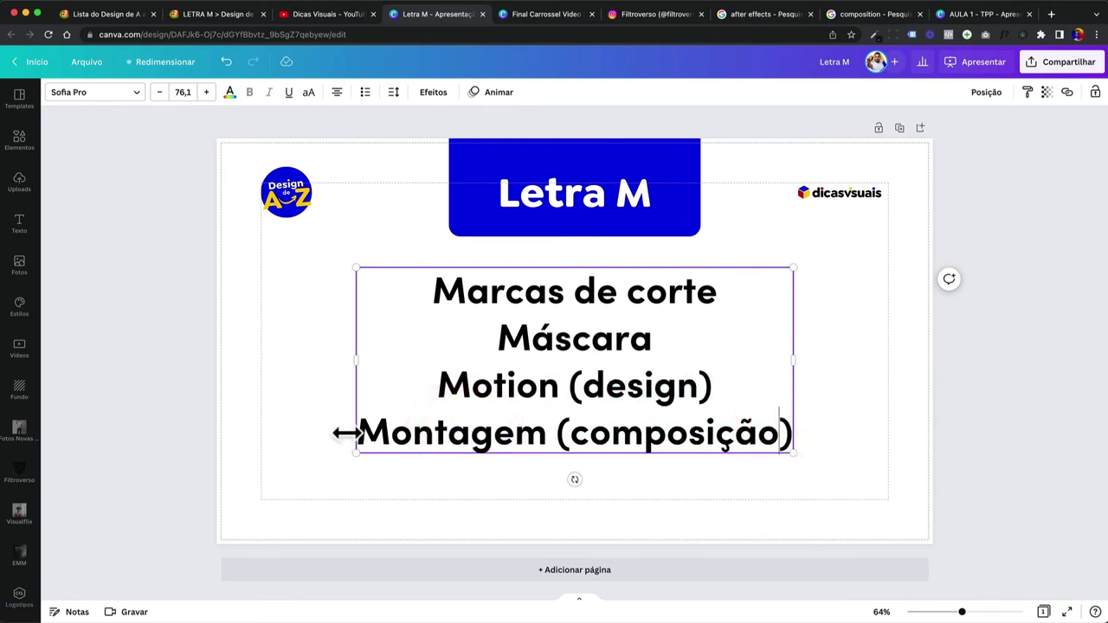
double_click(395, 433)
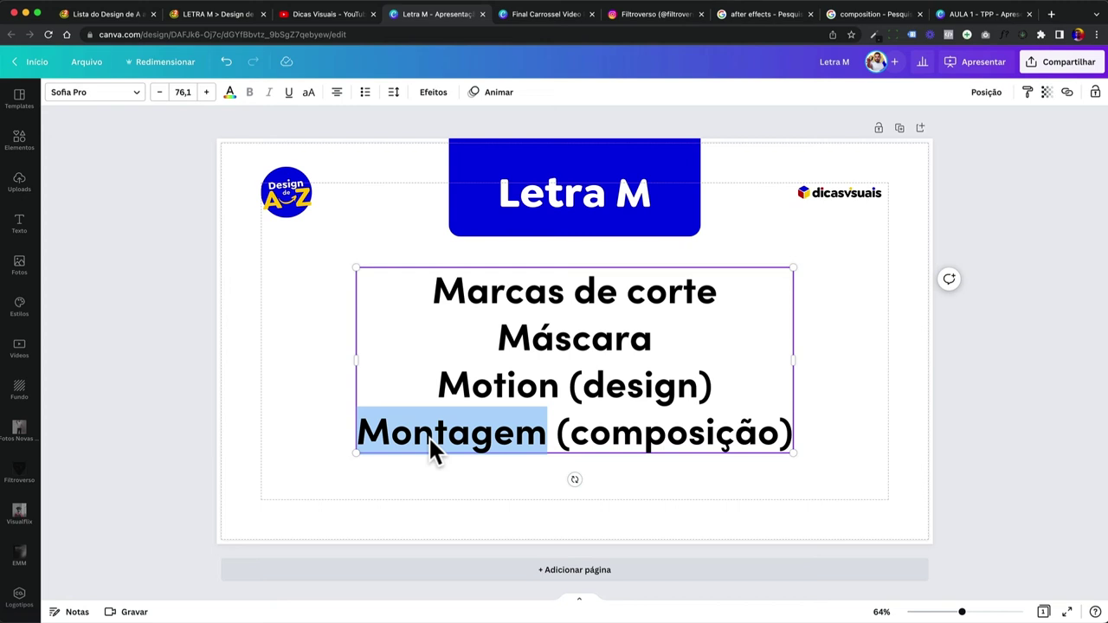
left_click_drag(519, 445, 638, 447)
left_click(643, 440)
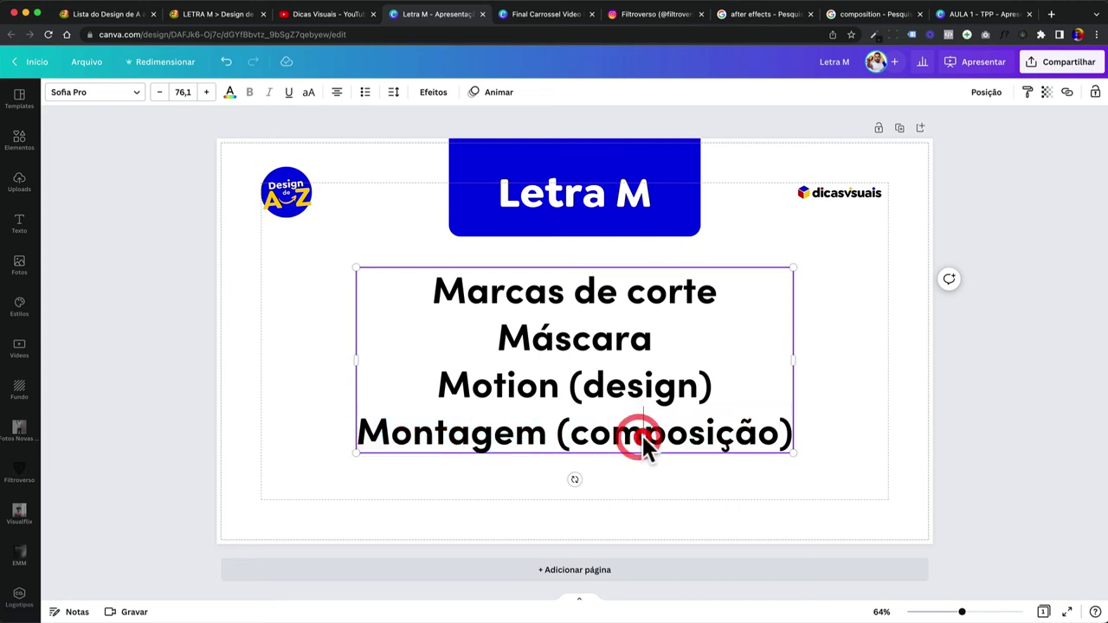
Switch to the "composition" image results and preview "15 Types of Composition" and "Composition - Architecture Daily Sketches"
left_click(853, 15)
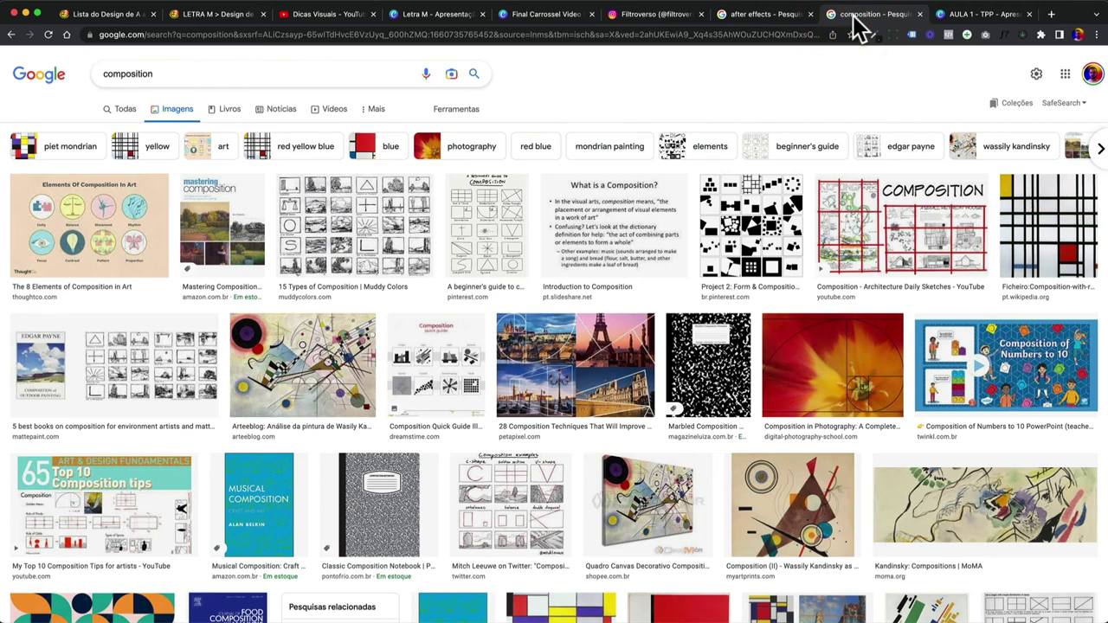
left_click(387, 219)
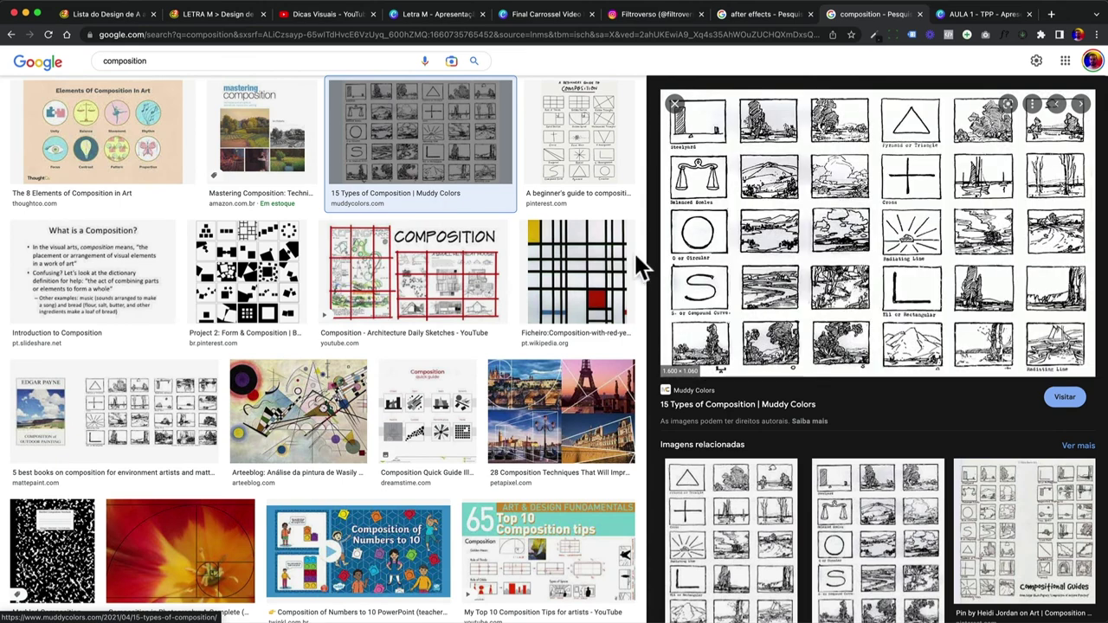
left_click(414, 271)
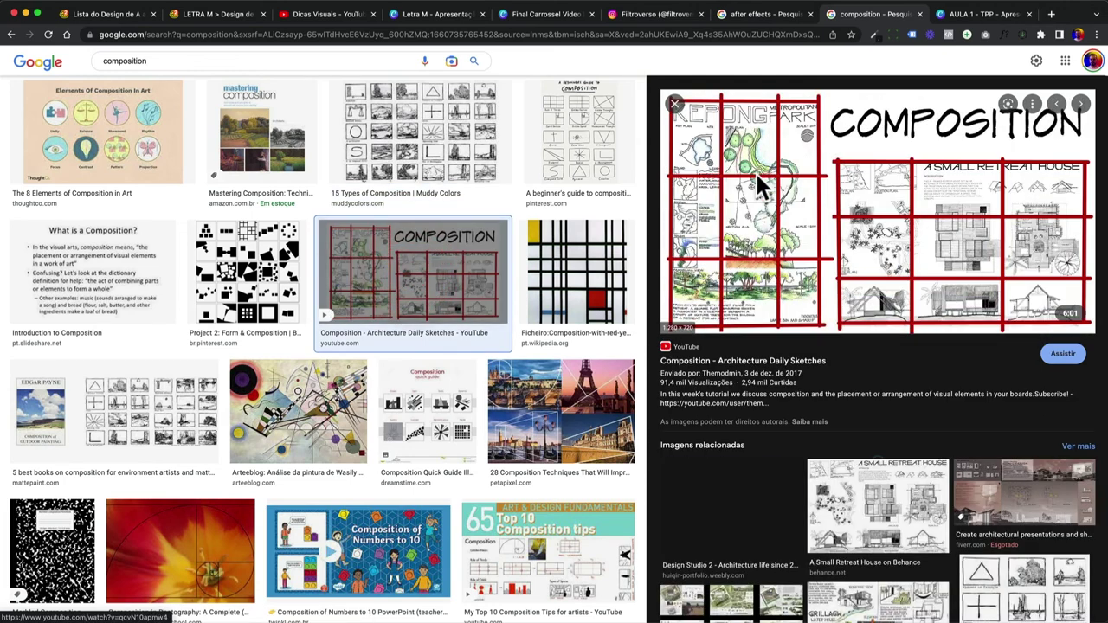